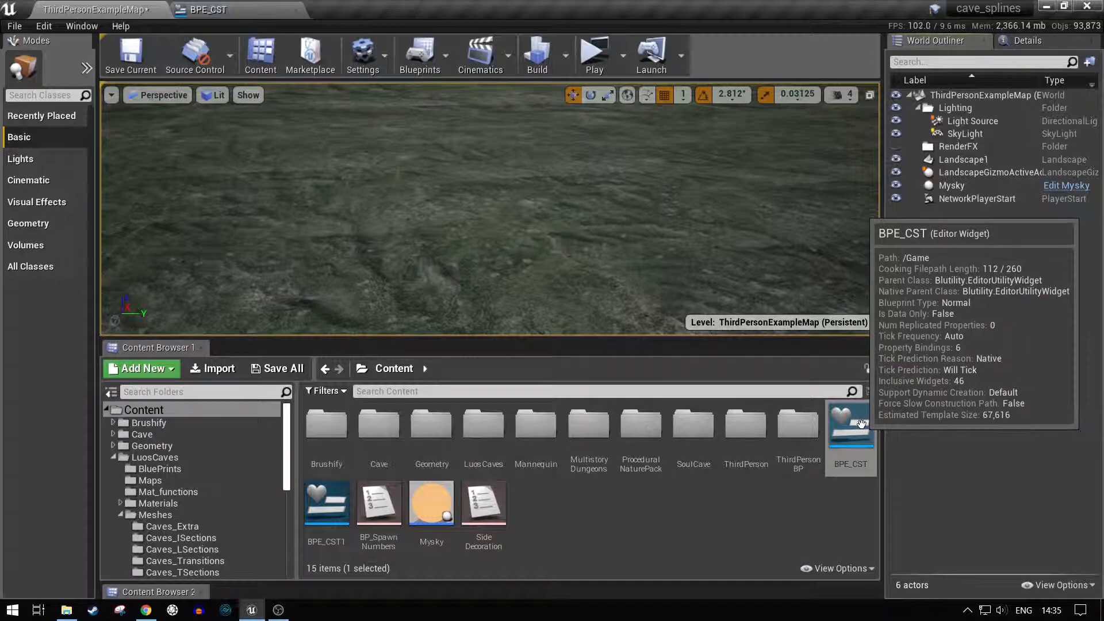
Run the BPE_CST editor utility widget and choose the Passage spawn type with the Passageway 1 mesh.
right_click(853, 424)
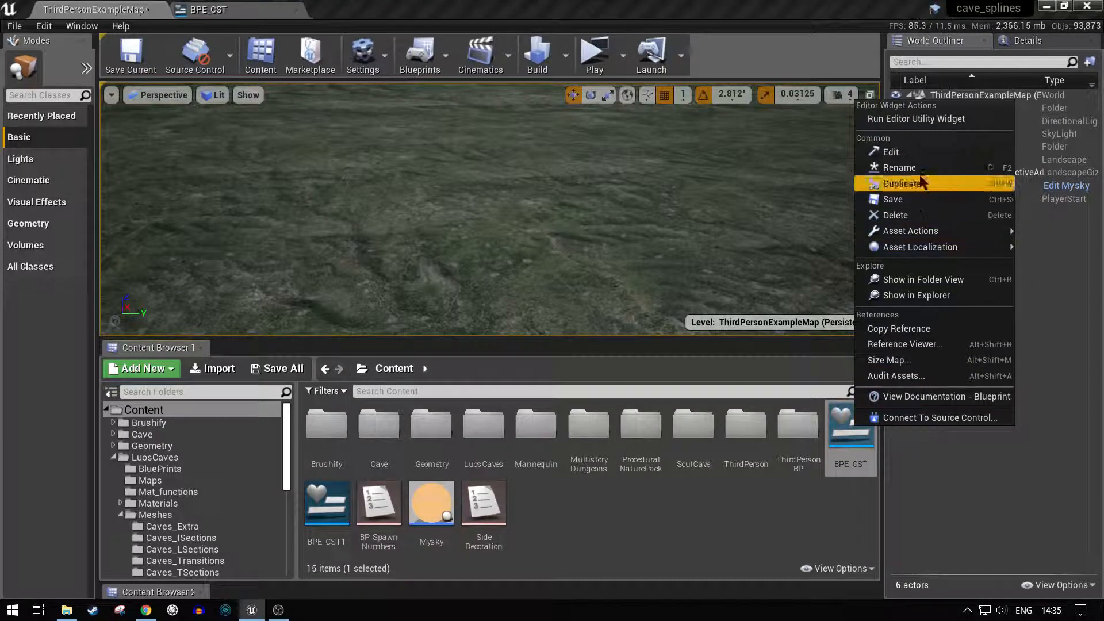
click(920, 118)
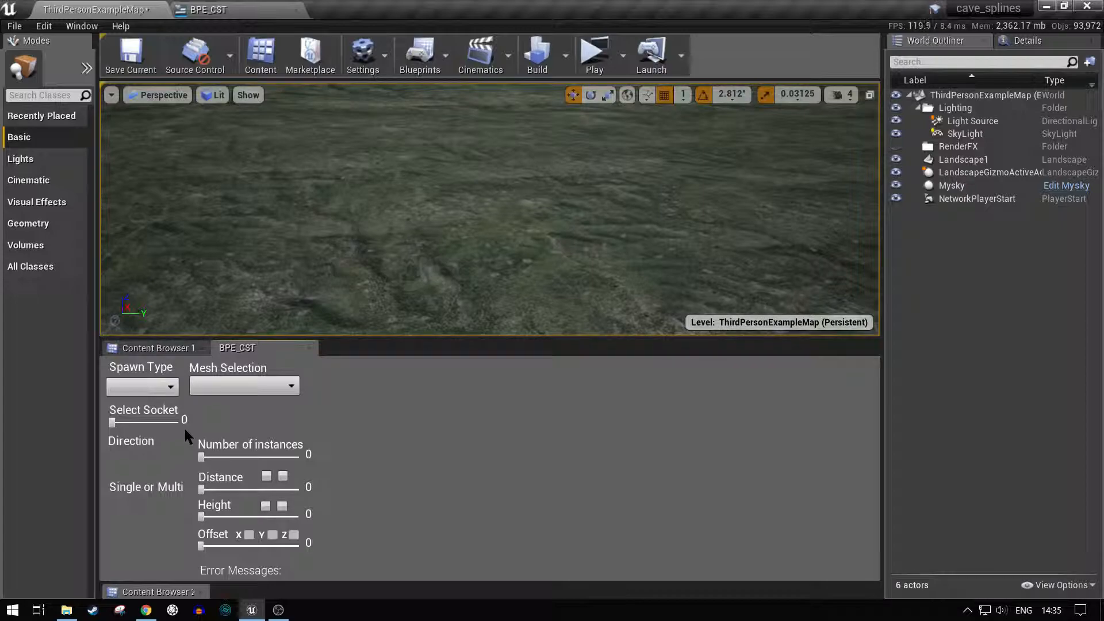
click(168, 387)
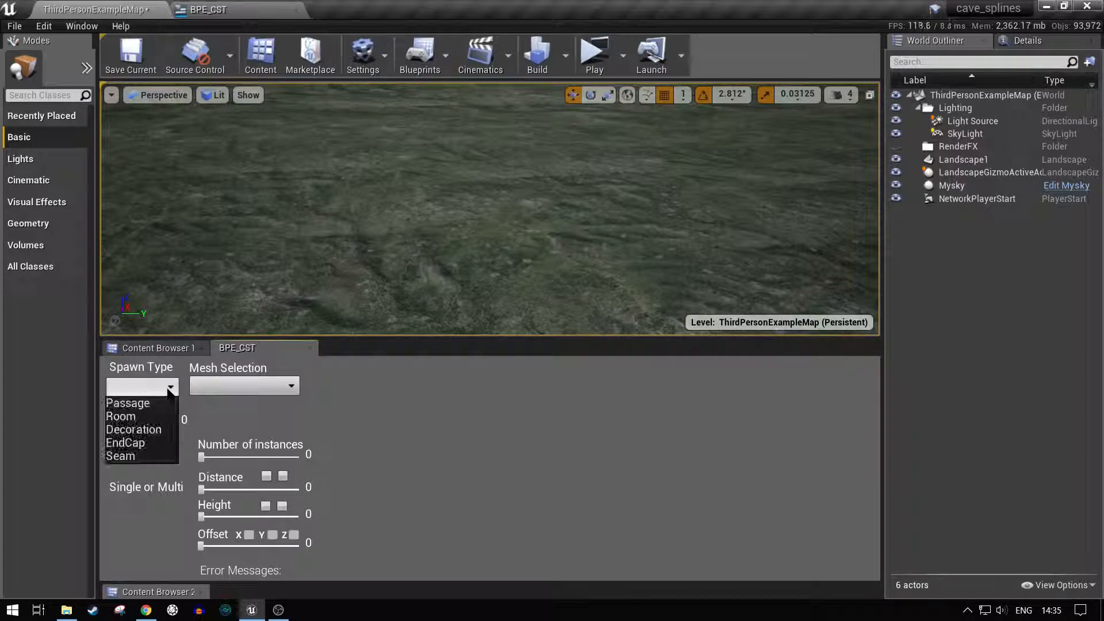
click(162, 404)
click(235, 386)
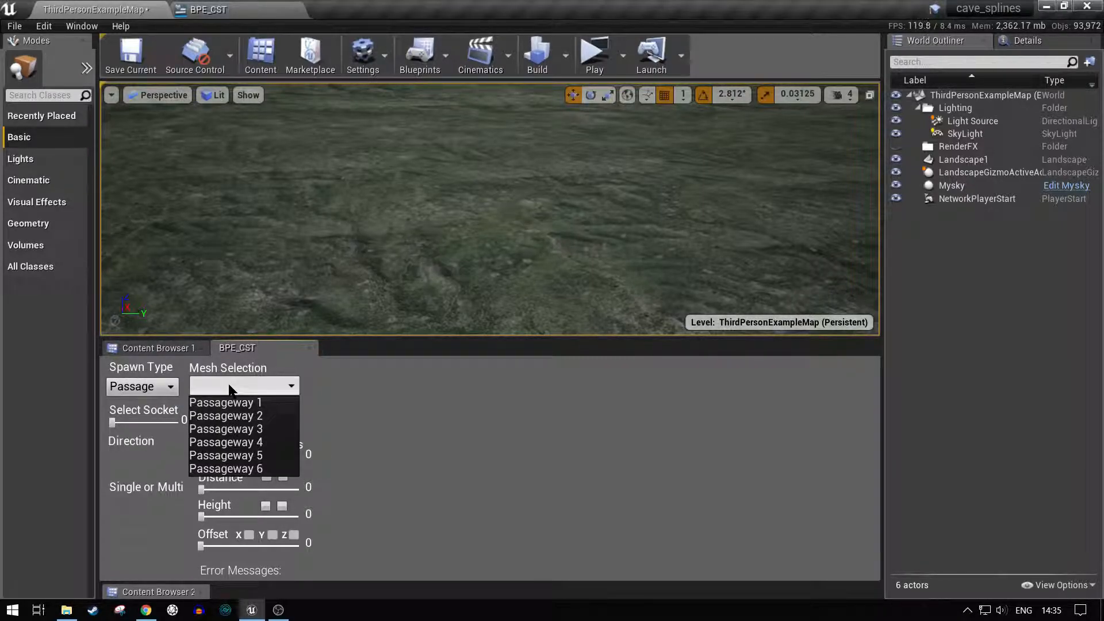
click(236, 406)
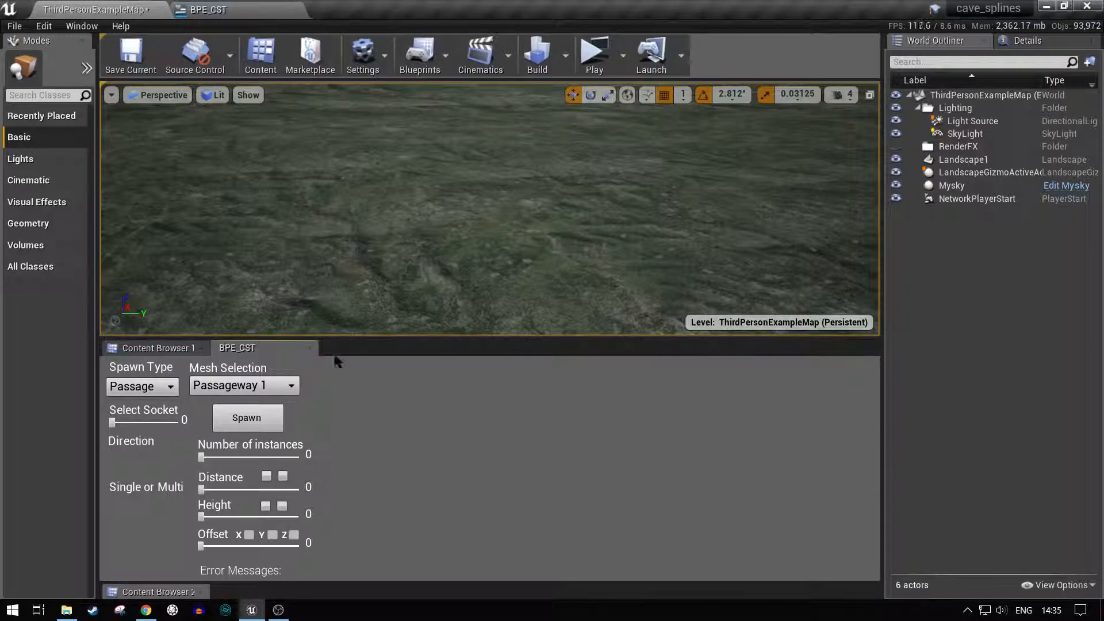
Spawn the Passageway 1 passage on the landscape.
click(369, 267)
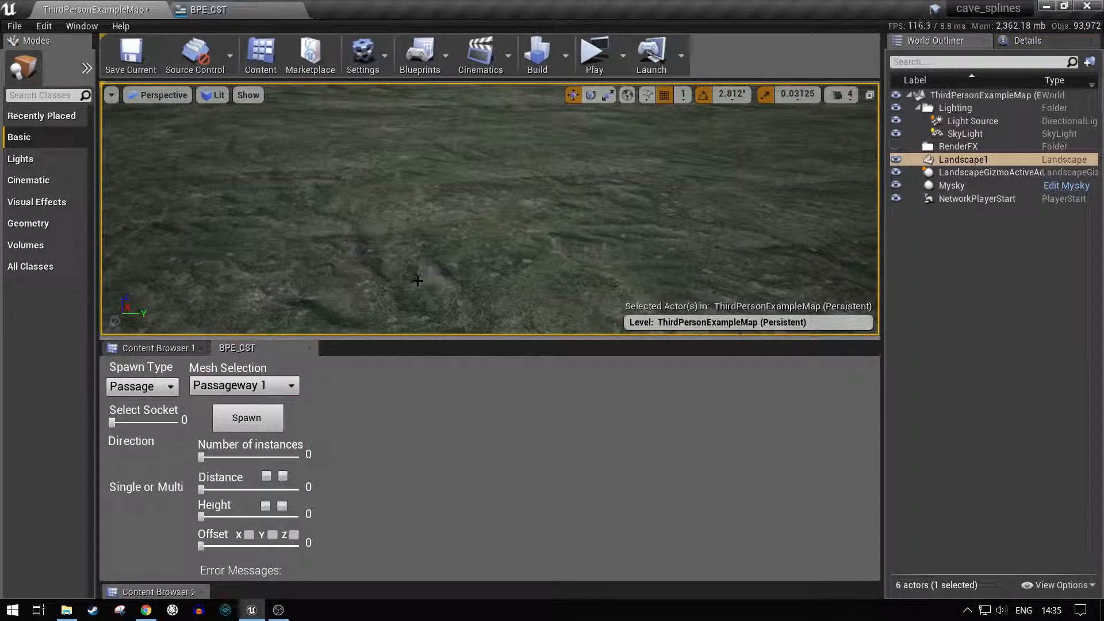
click(247, 418)
right_drag(436, 247, 406, 319)
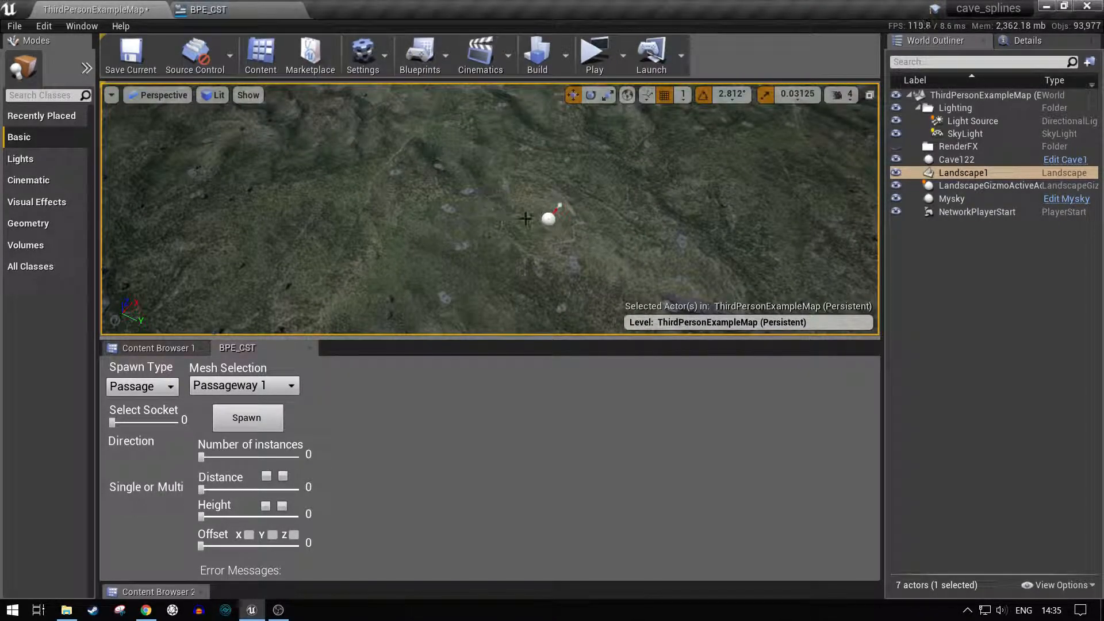
Stretch the spawned passage's spline end point across the landscape to form its first straight segment.
click(550, 222)
right_drag(681, 215, 603, 211)
click(398, 265)
right_drag(436, 282, 355, 263)
key(s)
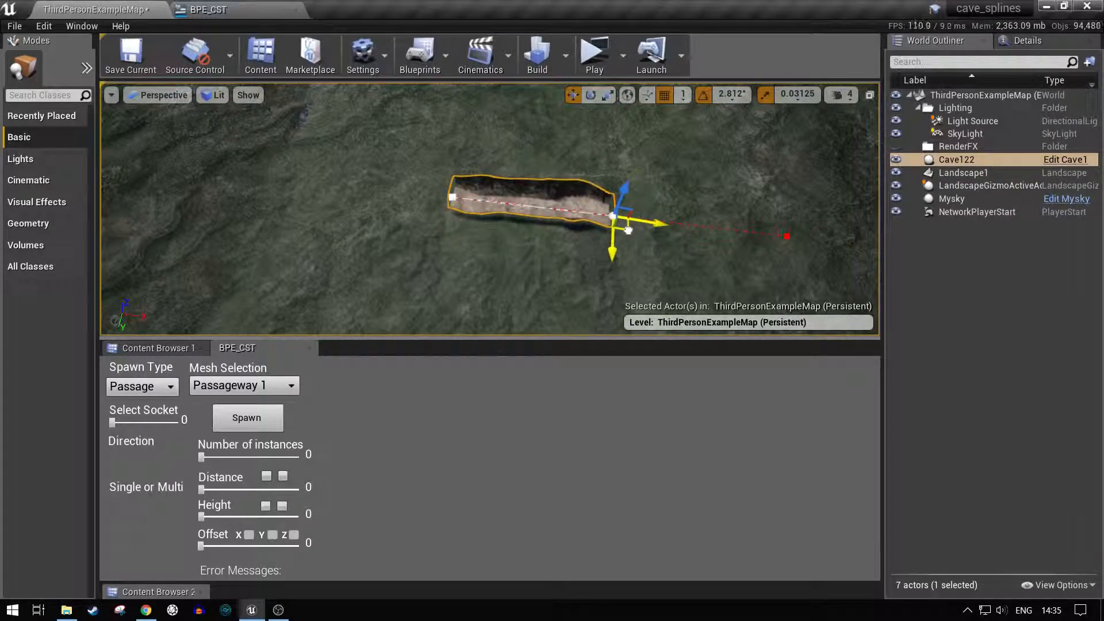
Extend the passage with duplicated spline points so it curves onward, and adjust the position of its last point.
alt+drag(631, 230, 869, 234)
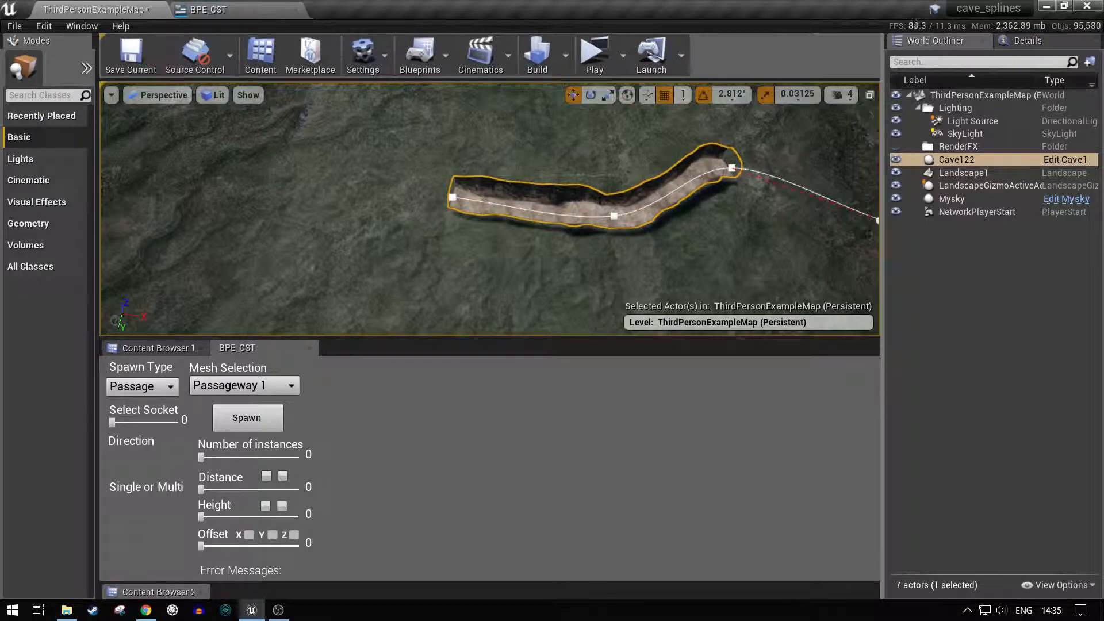
right_drag(812, 248, 848, 246)
drag(775, 174, 787, 172)
right_drag(730, 224, 857, 219)
key(w)
right_drag(636, 211, 670, 218)
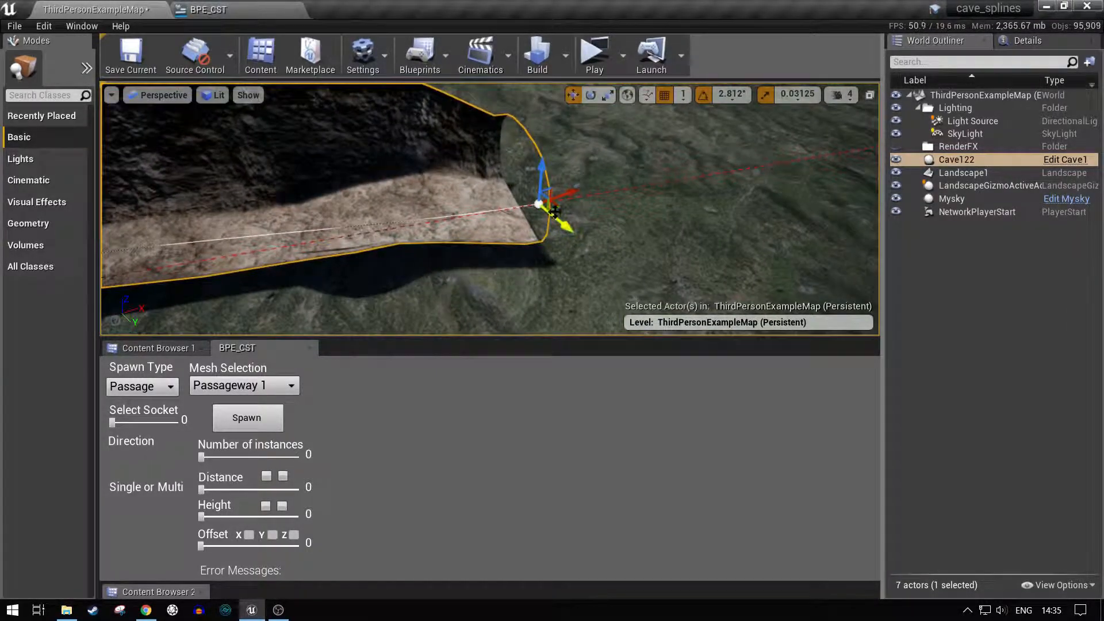
drag(556, 207, 550, 211)
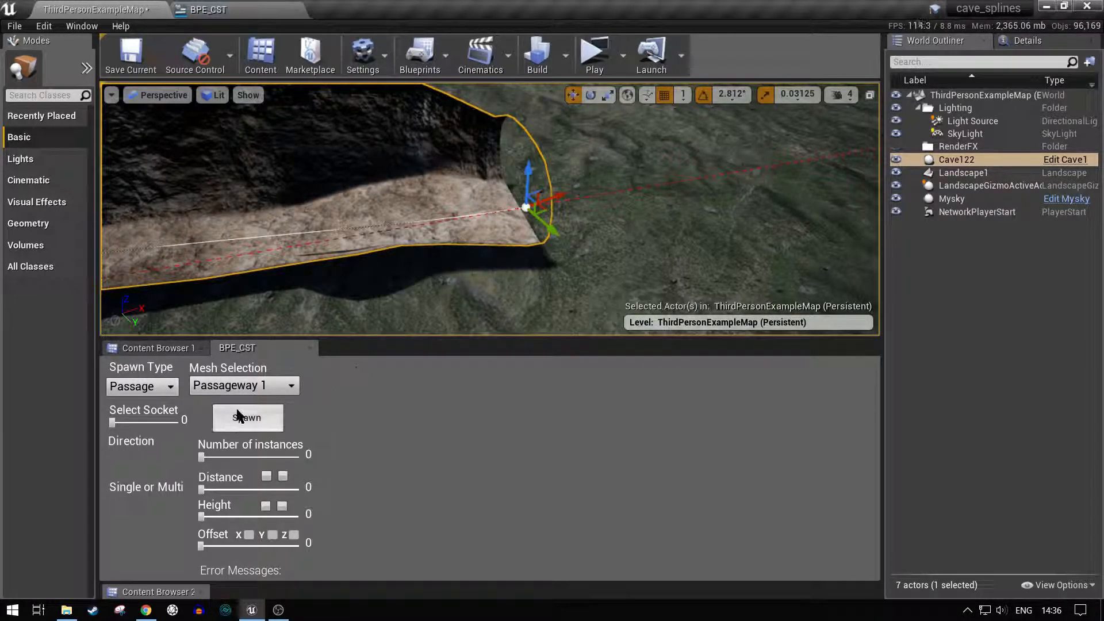
Spawn an L room 3 room at the open end of the curved passage.
click(143, 386)
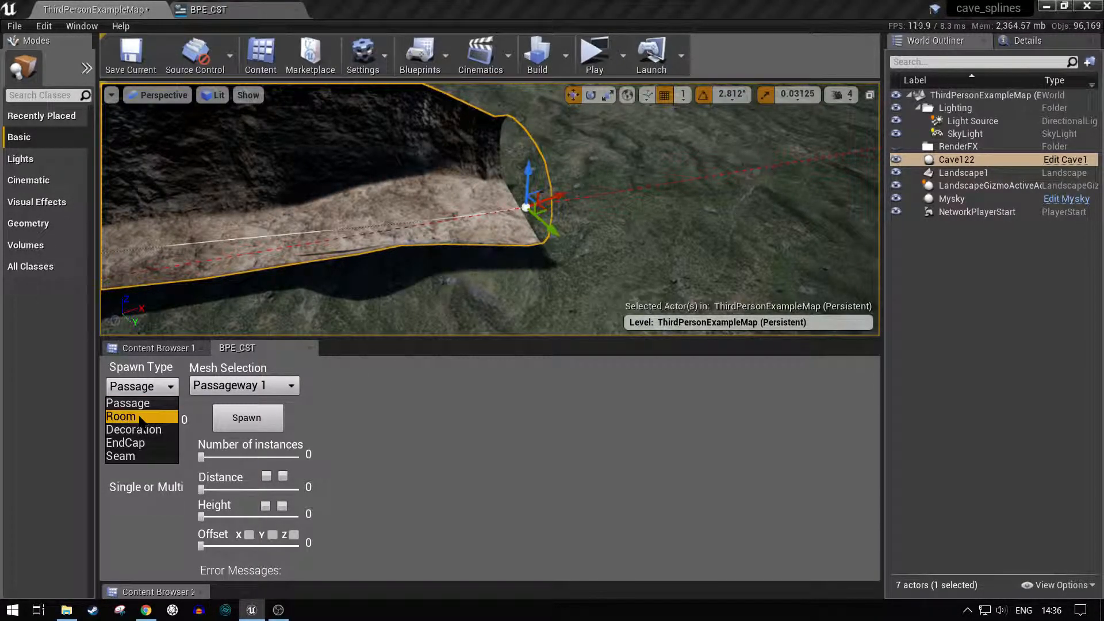
click(141, 418)
click(253, 386)
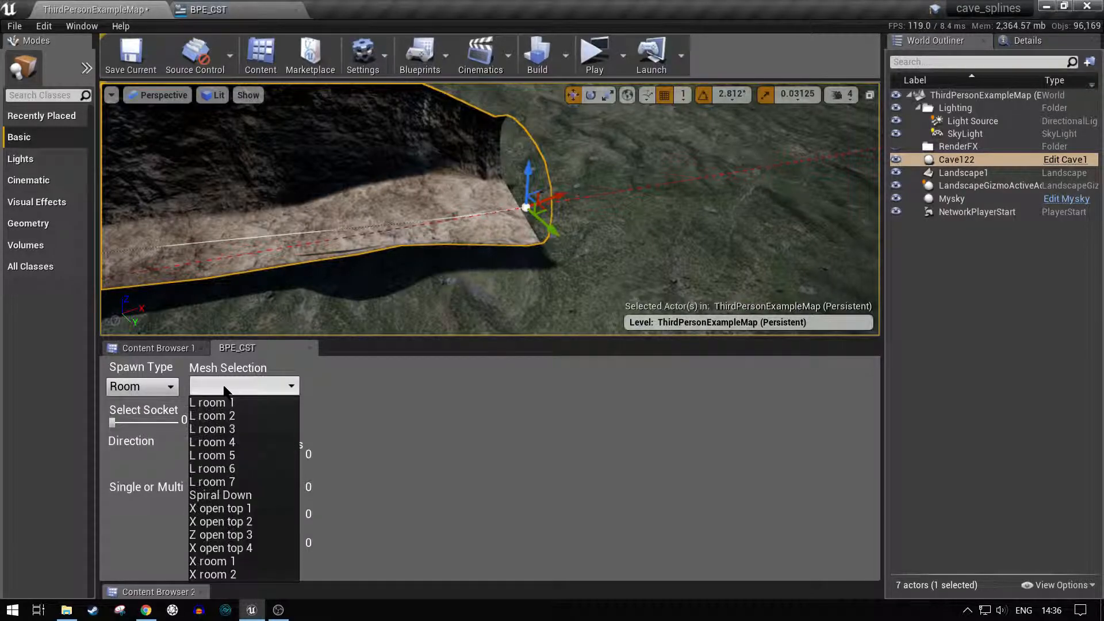
click(236, 430)
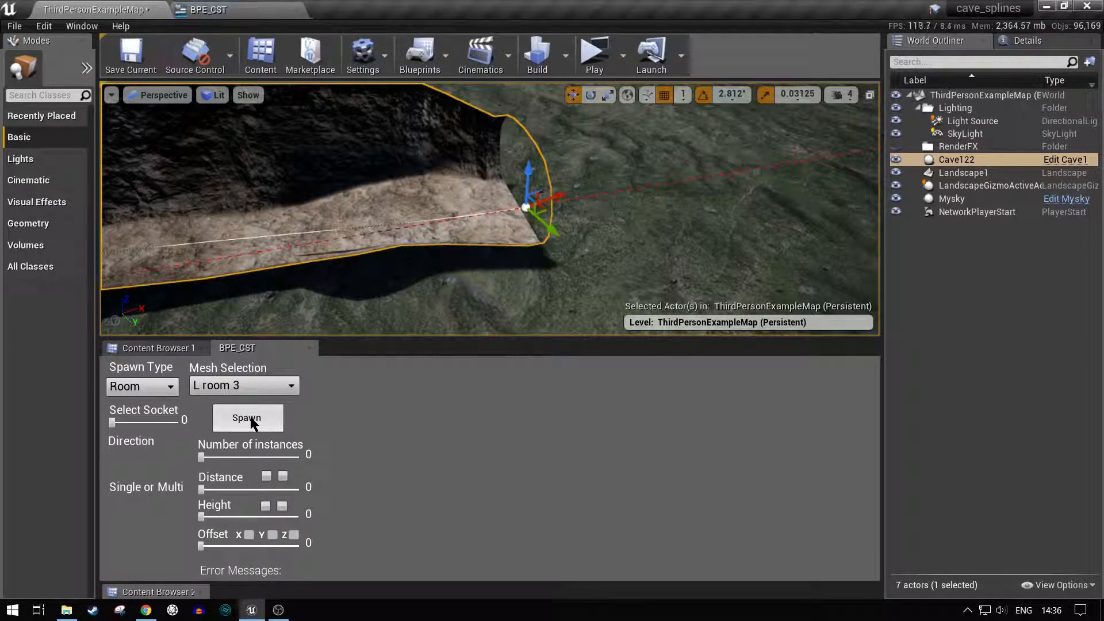
click(251, 423)
right_drag(489, 207, 418, 214)
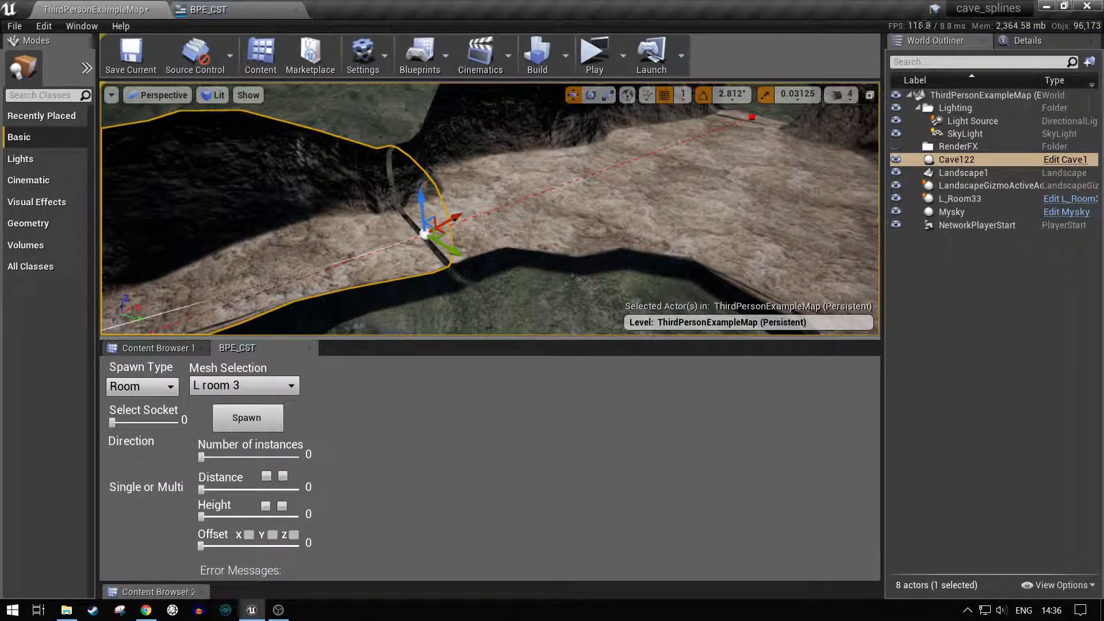
Select the L-shaped room and spawn a Seam 1 cover over its joint with the passage.
right_drag(374, 240, 396, 237)
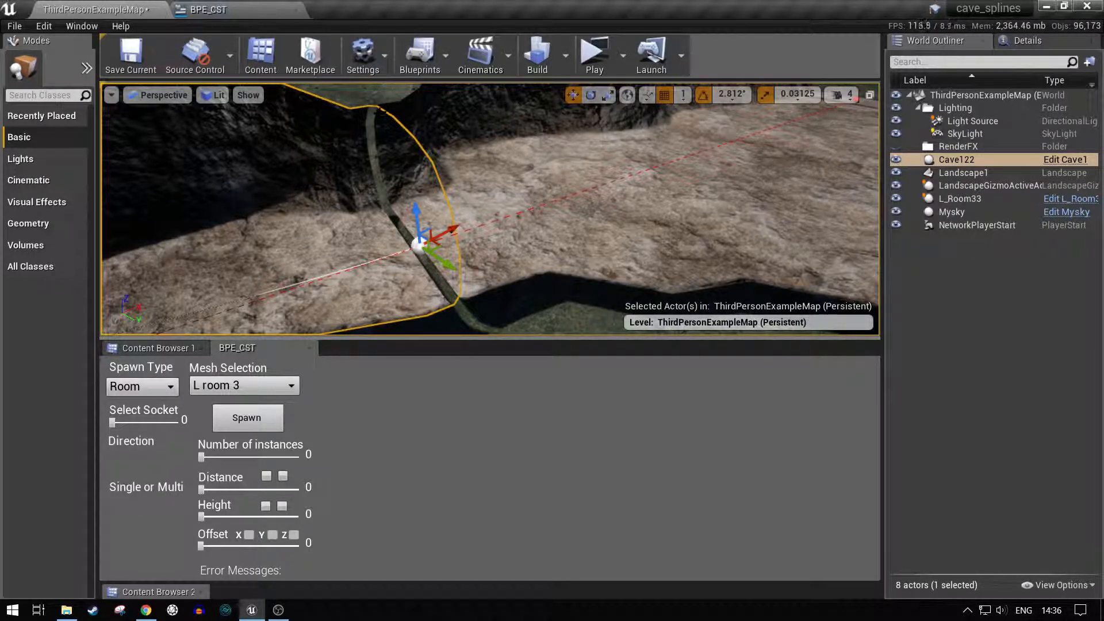
click(521, 251)
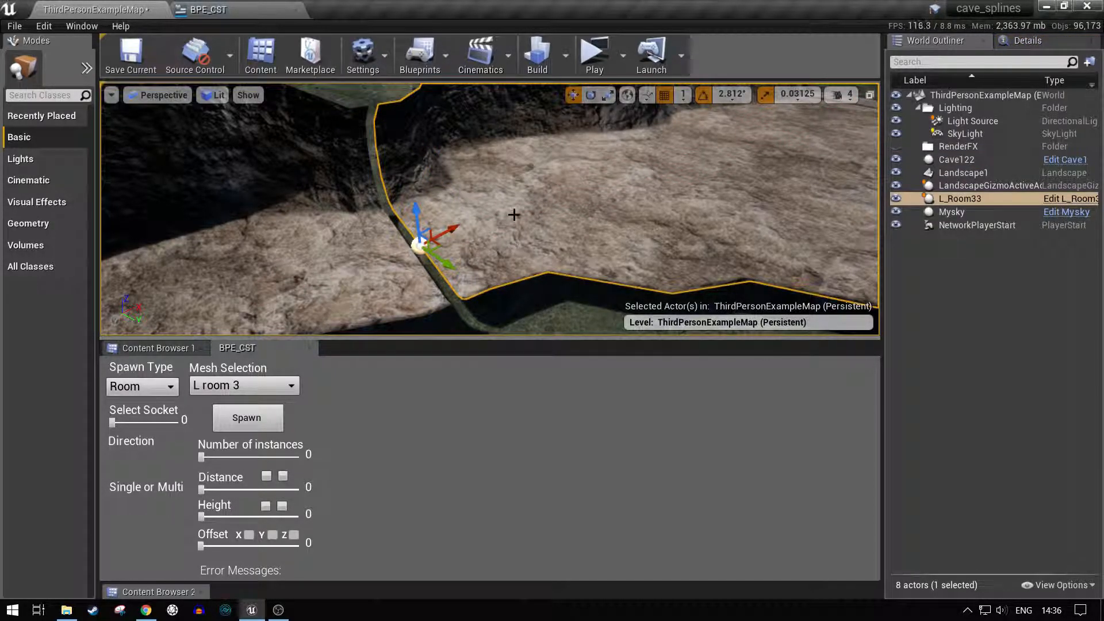
click(166, 396)
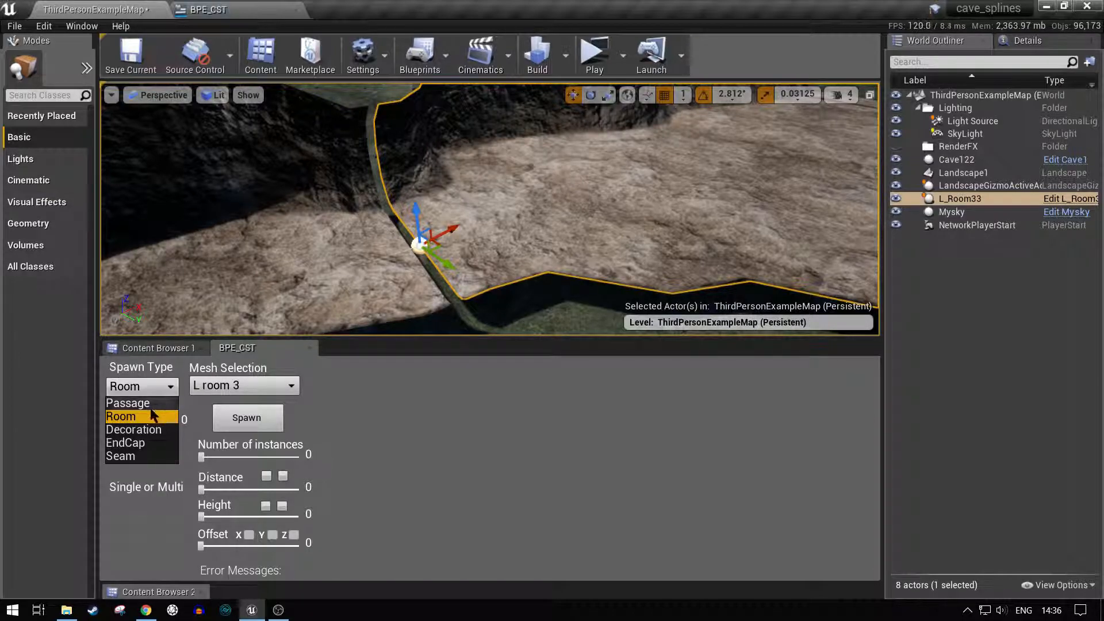
click(132, 458)
click(208, 388)
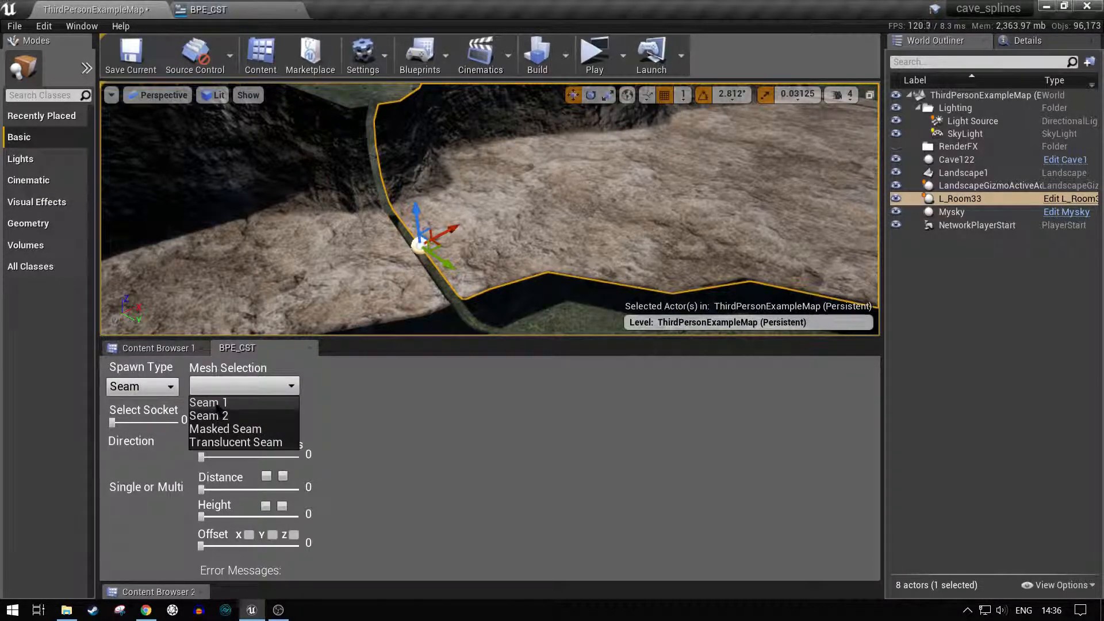
click(214, 401)
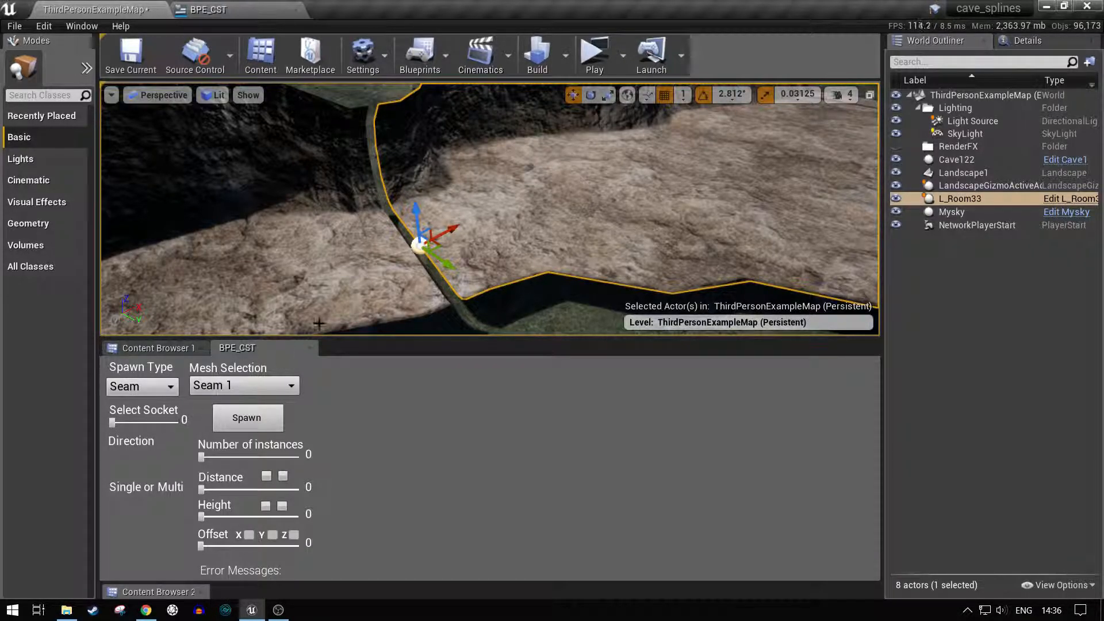
click(247, 422)
mouse_move(270, 272)
right_down()
mouse_move(345, 252)
mouse_move(305, 266)
mouse_move(345, 229)
mouse_move(374, 253)
mouse_move(250, 266)
right_up()
Spawn a Passageway 1 passage at socket 1 of the selected room.
right_drag(398, 191, 420, 261)
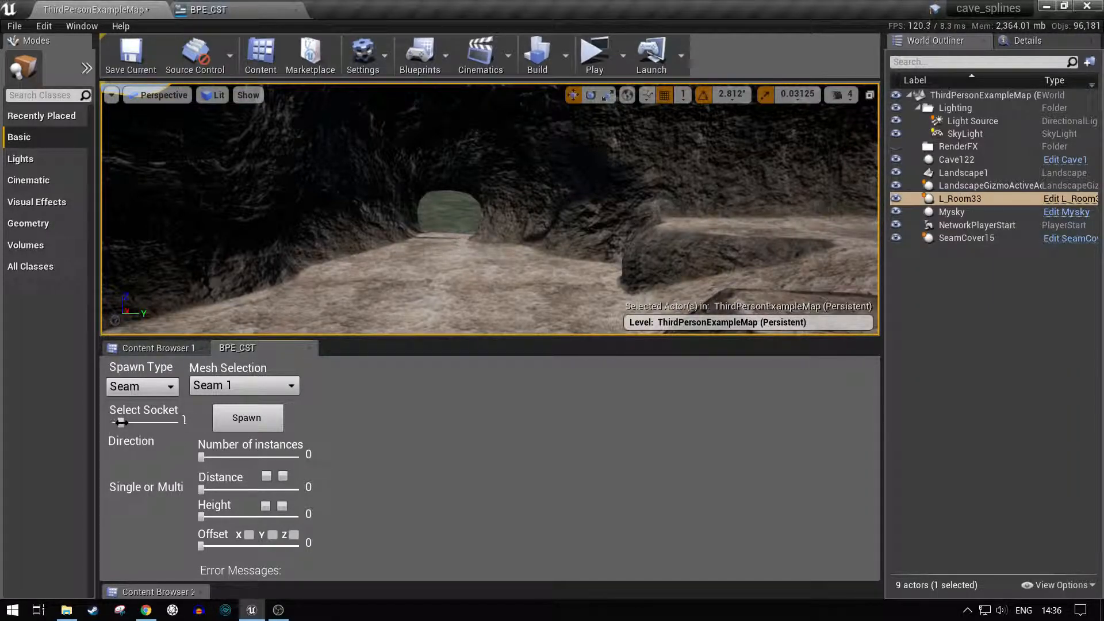
click(141, 387)
click(123, 399)
click(204, 385)
click(219, 402)
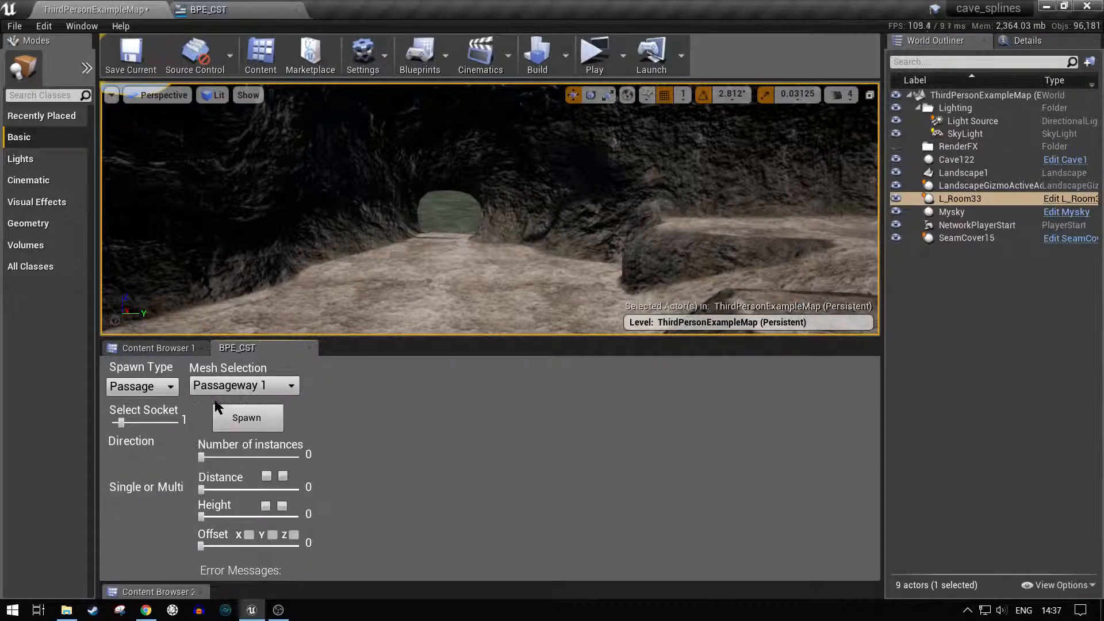
click(241, 422)
Stretch the new passage's end spline point away from the room and extend the passage with another duplicated spline point.
key(a)
right_drag(450, 263, 621, 277)
key(e)
right_drag(406, 225, 406, 287)
click(492, 184)
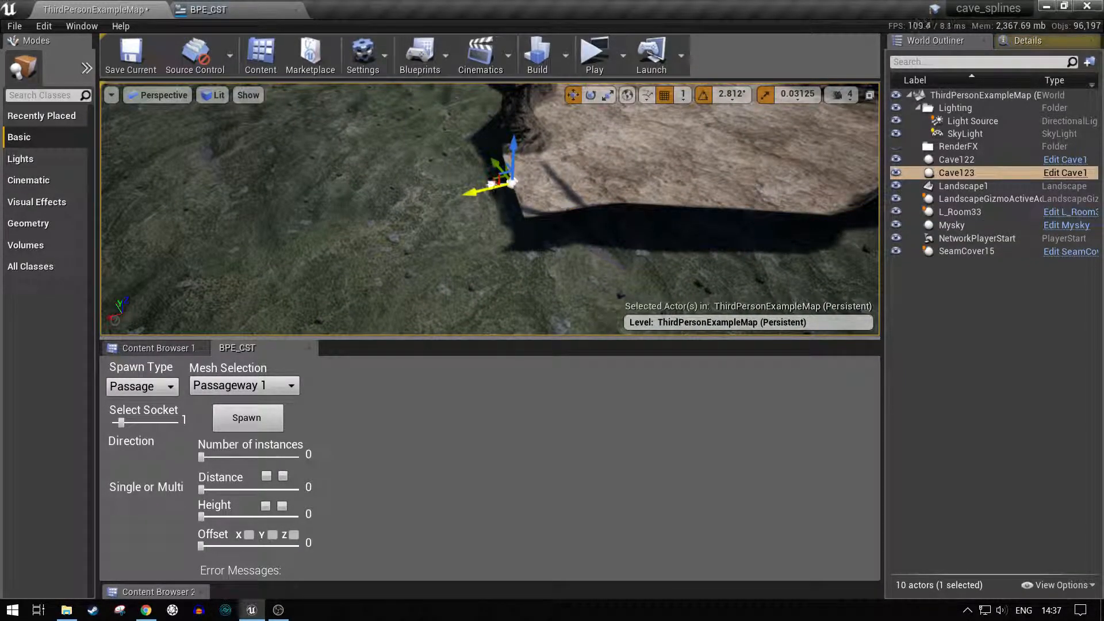
right_drag(490, 203, 476, 180)
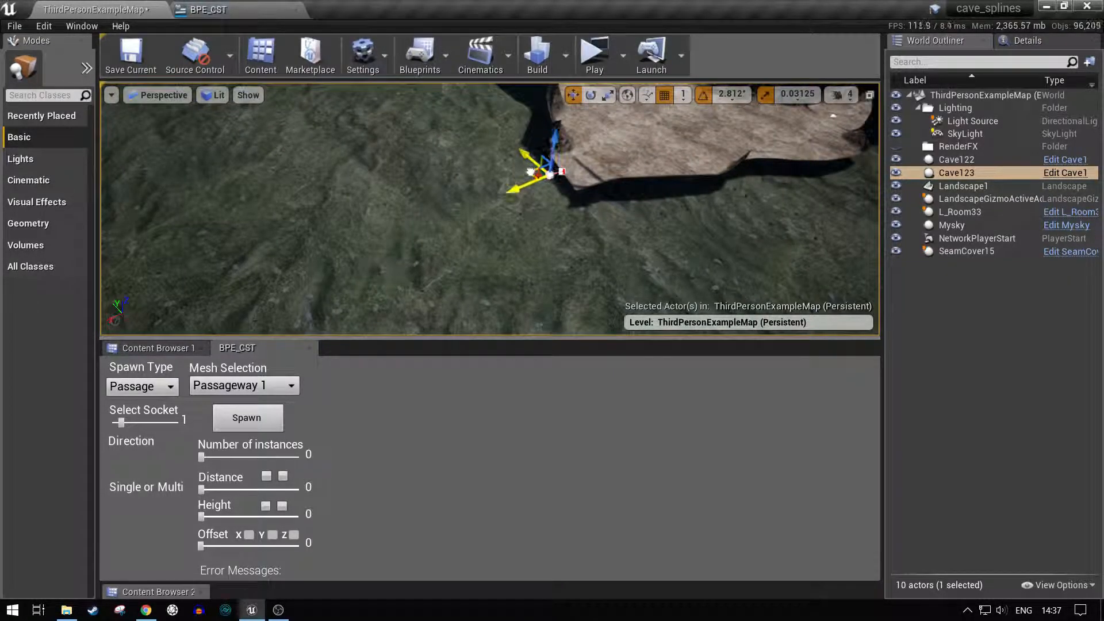
drag(205, 203, 179, 190)
right_drag(180, 190, 190, 165)
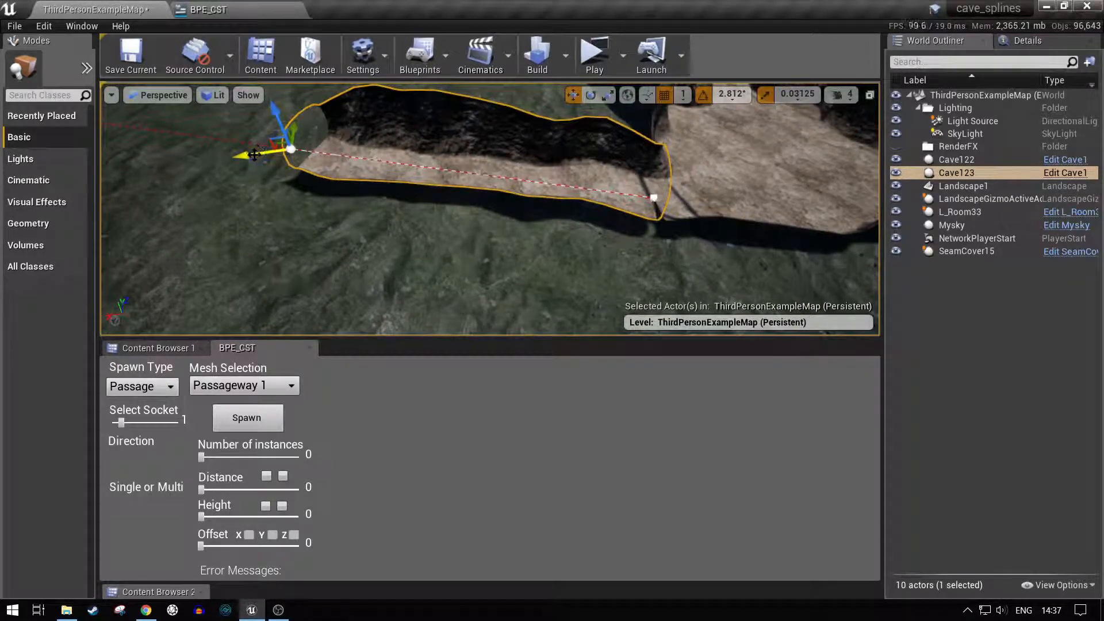
right_drag(262, 214, 313, 211)
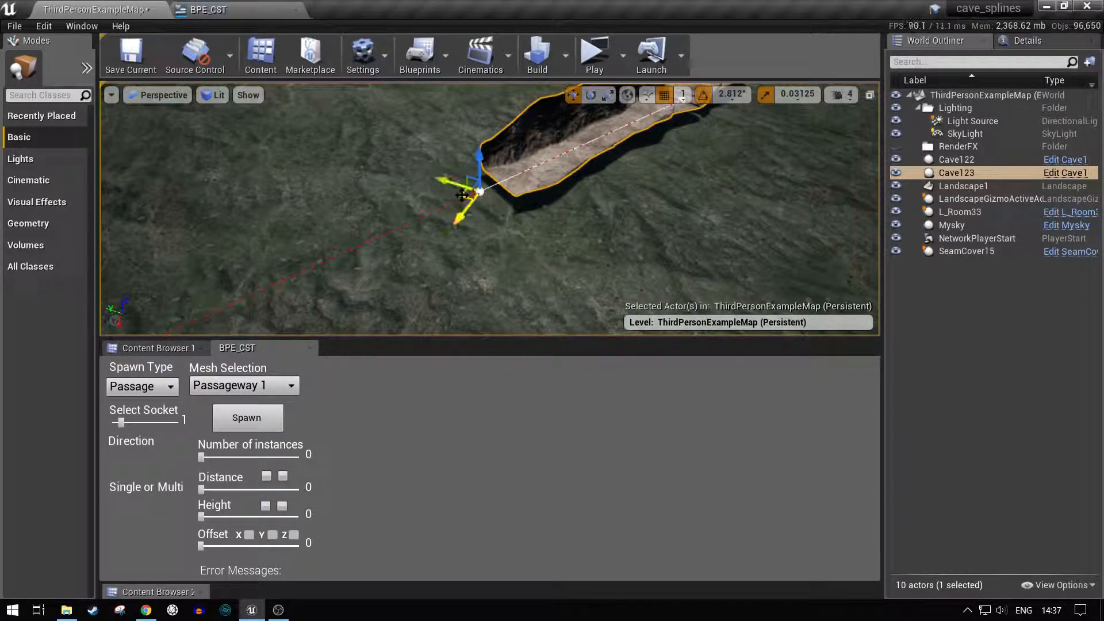
alt+drag(465, 194, 237, 140)
Select the L-shaped room and spawn an EndCap 1 end cap at its socket 2.
right_drag(366, 242, 500, 140)
click(507, 193)
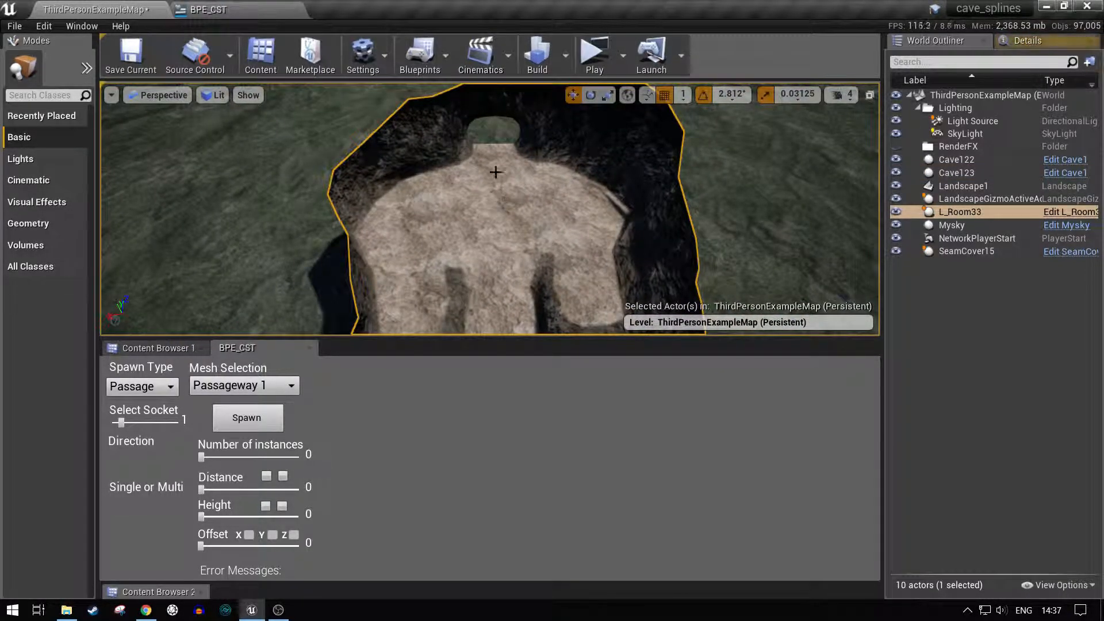
click(161, 387)
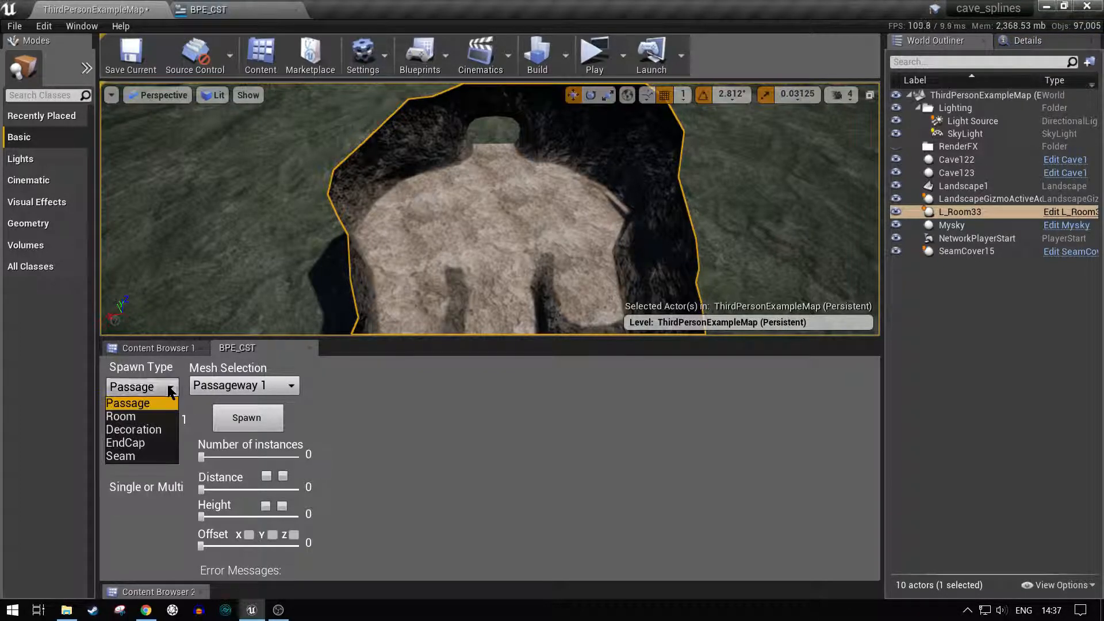
click(142, 446)
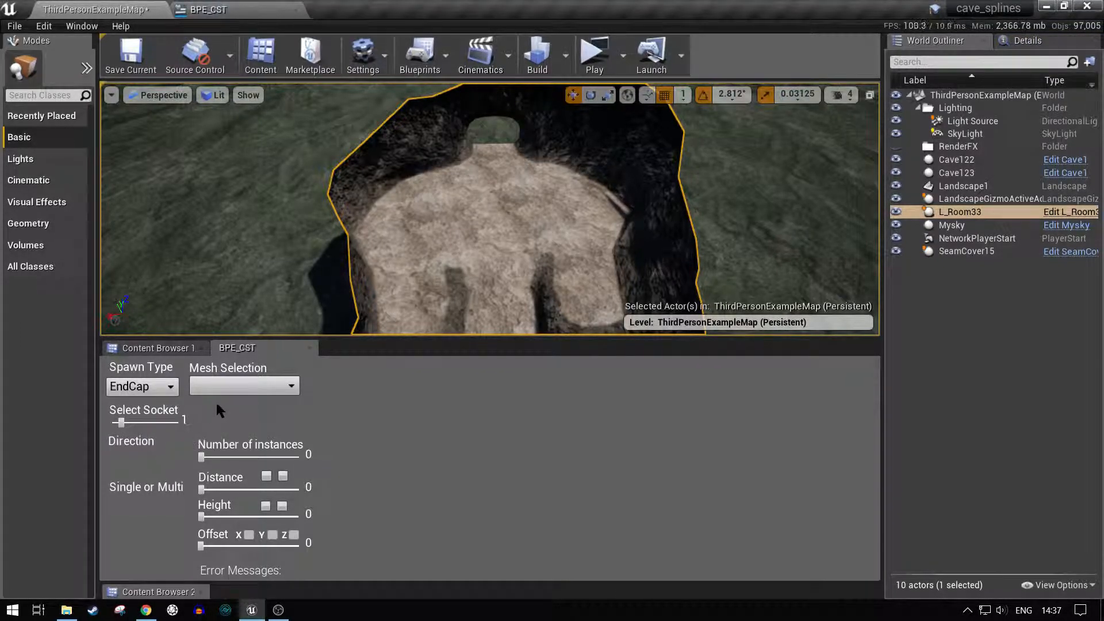
click(244, 386)
click(230, 400)
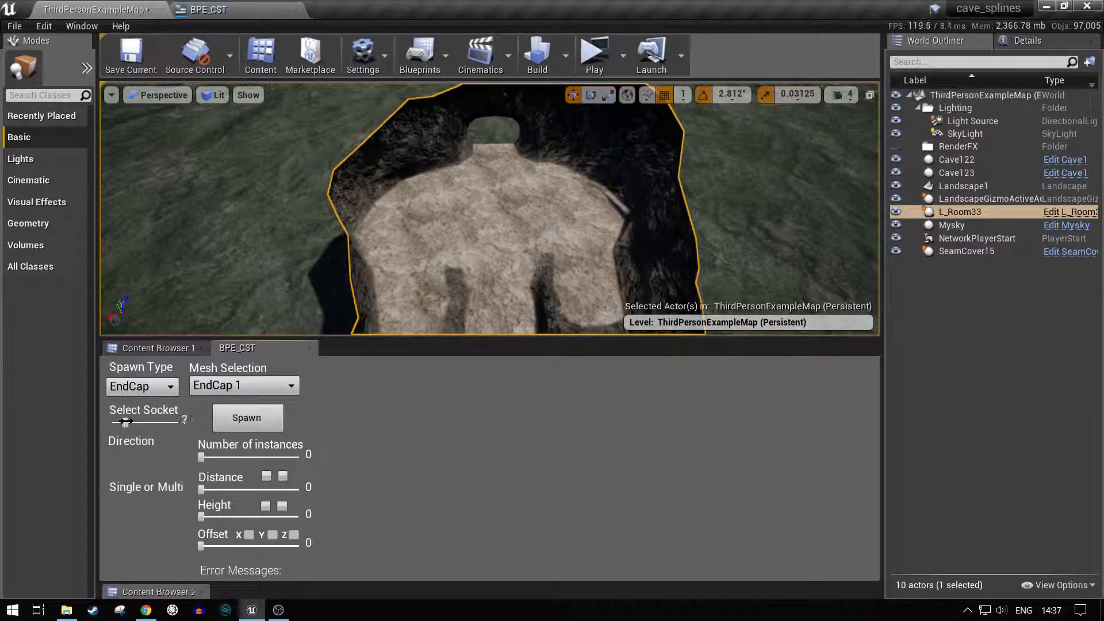
right_drag(489, 208, 505, 186)
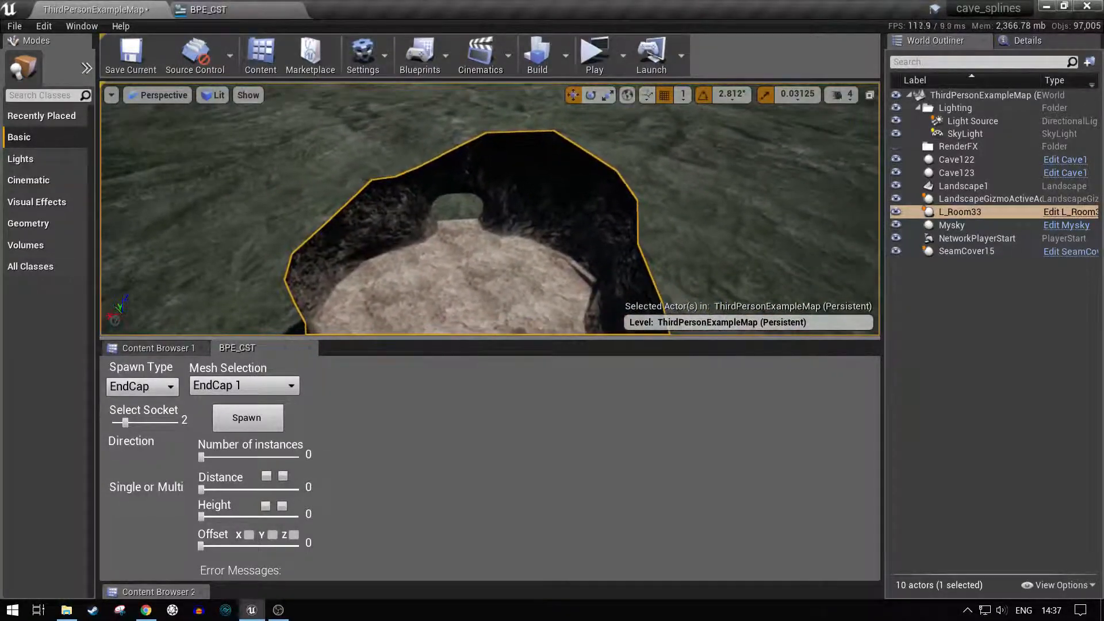
click(269, 414)
Spawn a Seam 2 cover at the room's socket 1, where the second passage joins.
right_drag(449, 259, 259, 254)
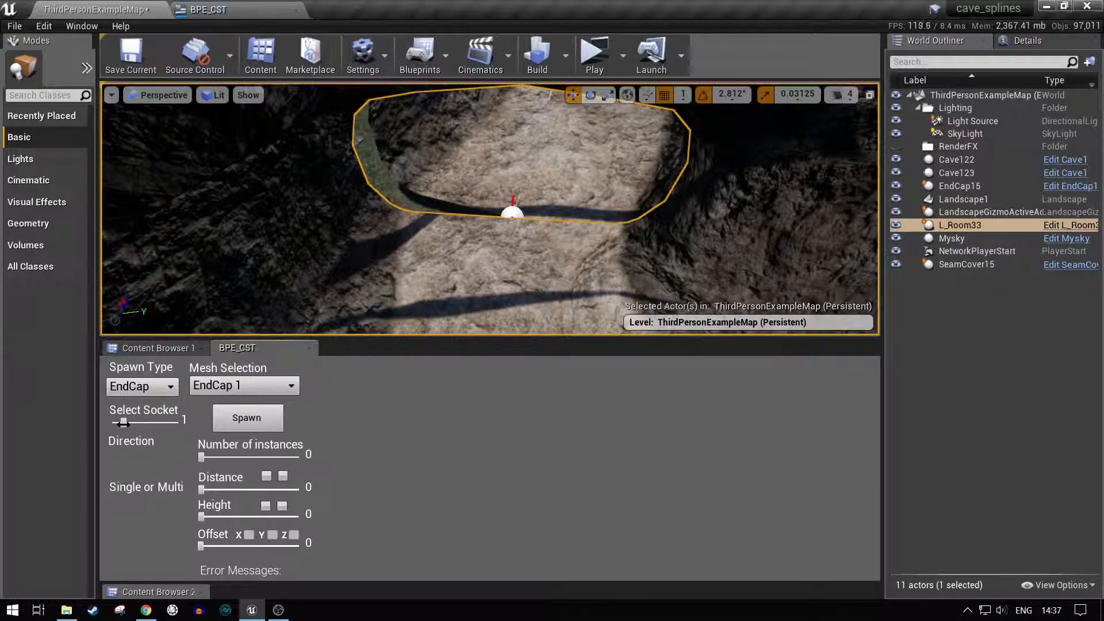
click(155, 386)
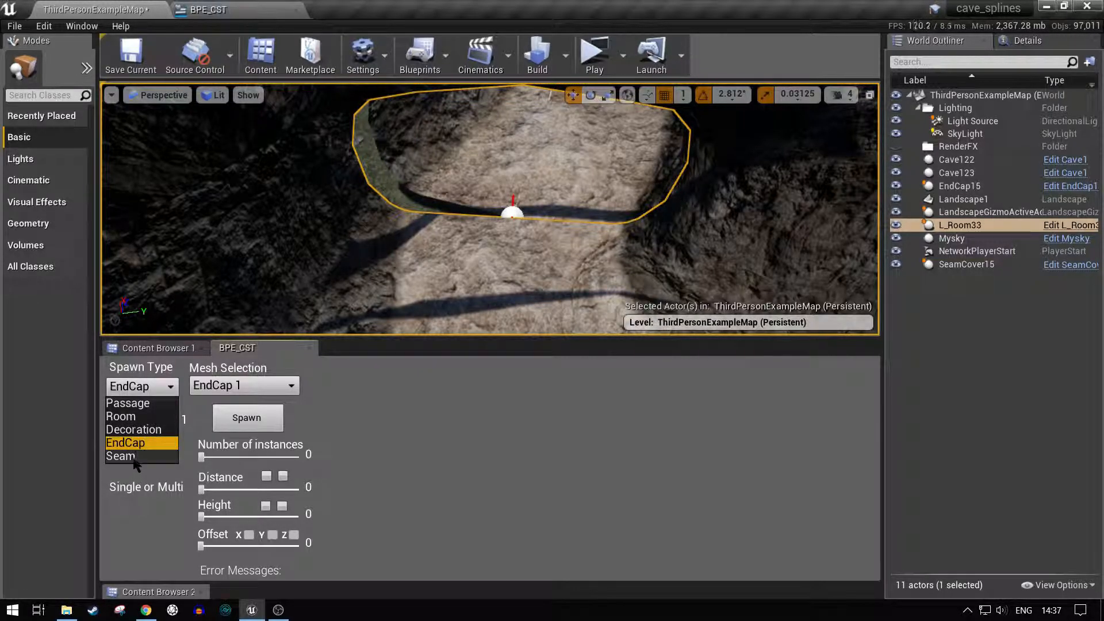
click(123, 457)
click(230, 387)
click(215, 414)
click(229, 416)
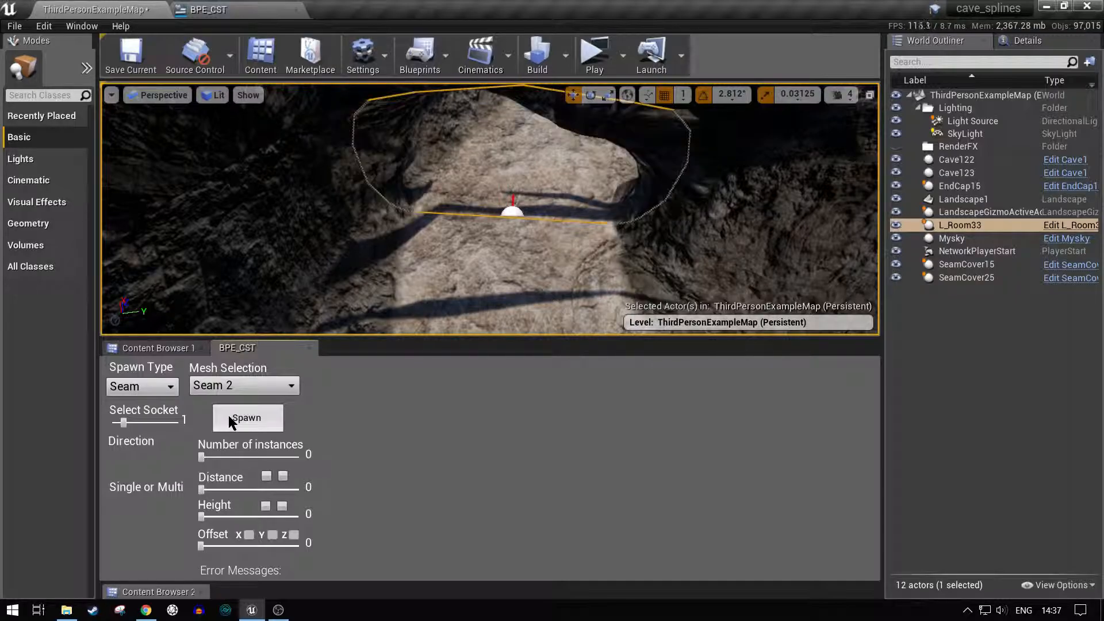
right_drag(463, 272, 460, 213)
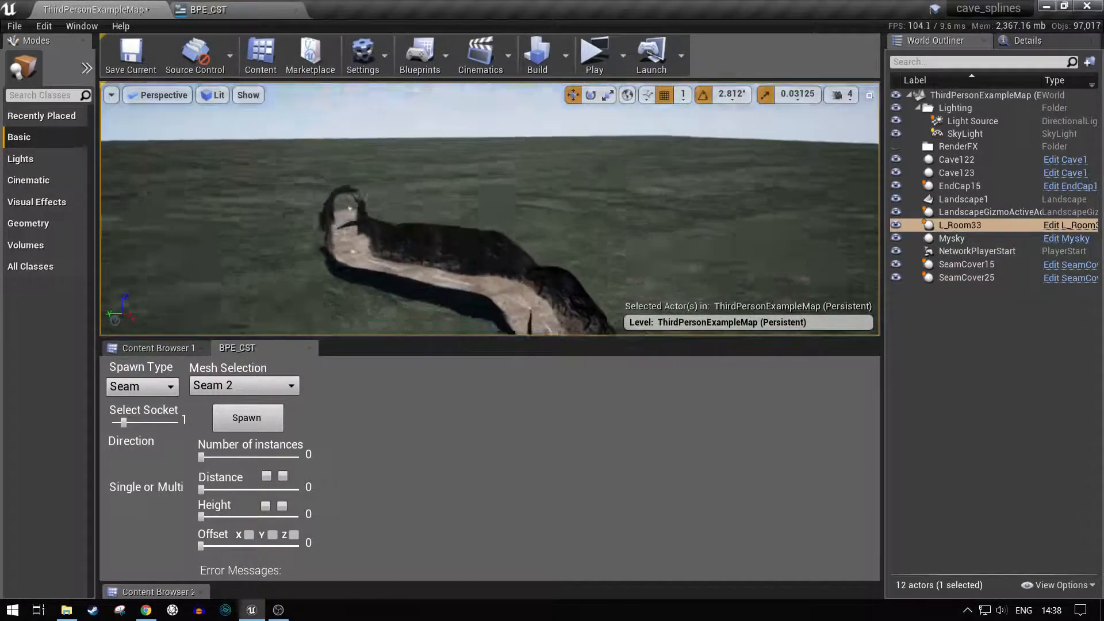
Select the Cave122 passage and set the spawn type to Decoration, with direction Left wall and Multi placement.
right_drag(460, 212, 575, 244)
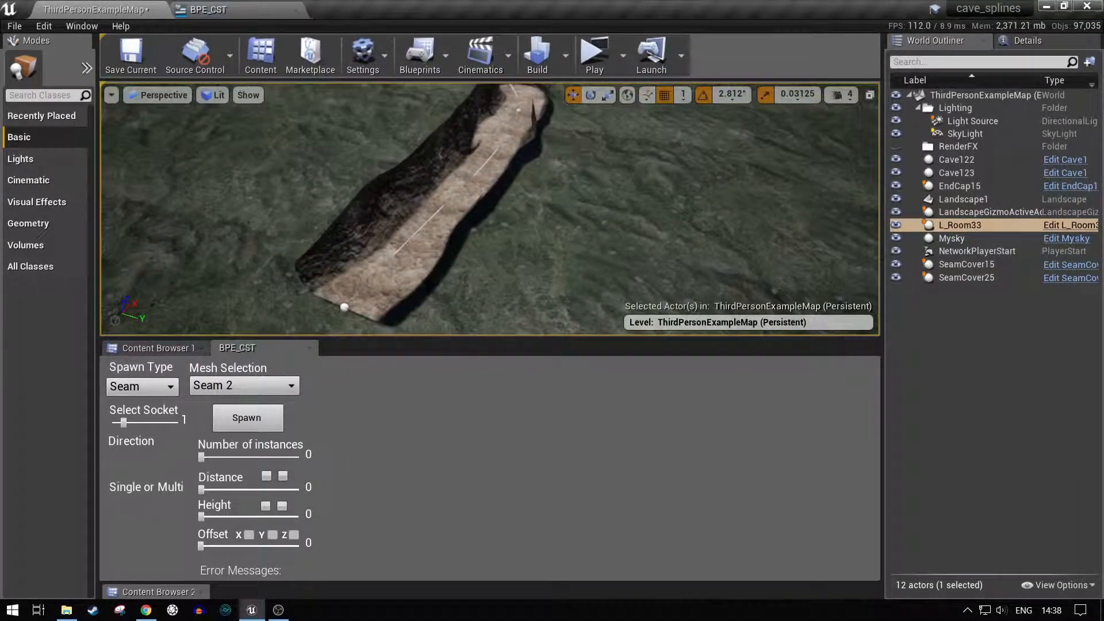
click(400, 241)
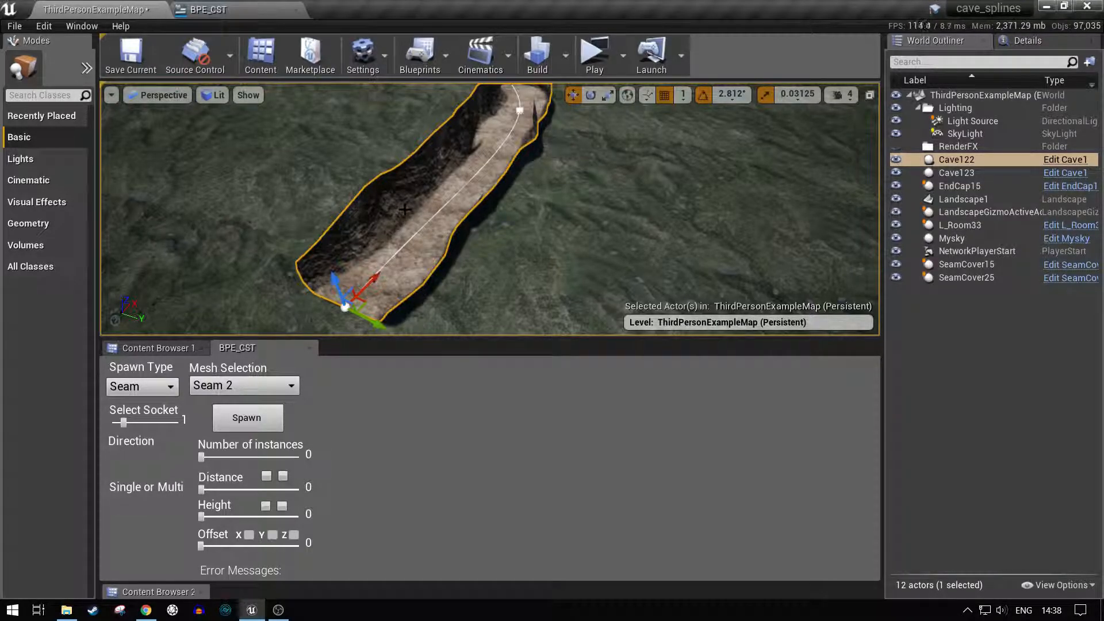
click(142, 386)
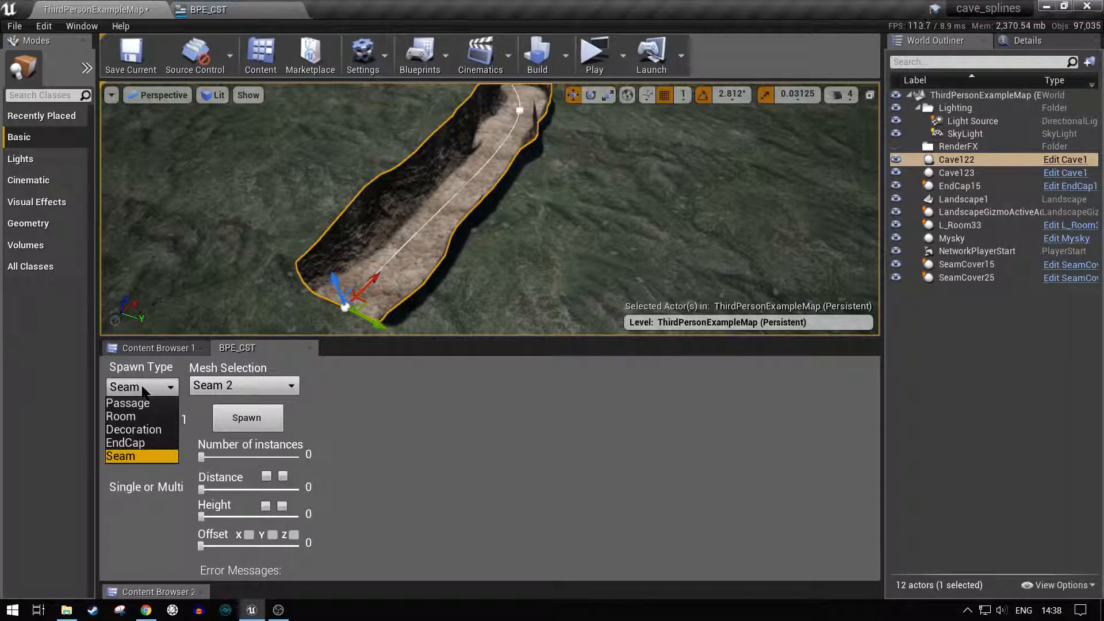
click(142, 431)
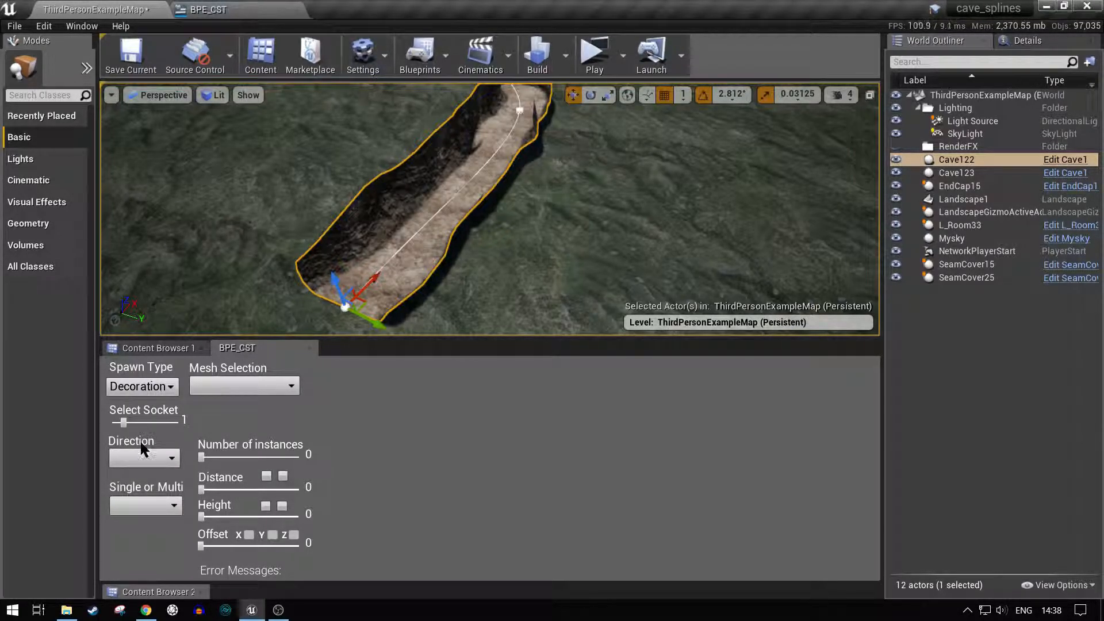
click(144, 457)
click(127, 499)
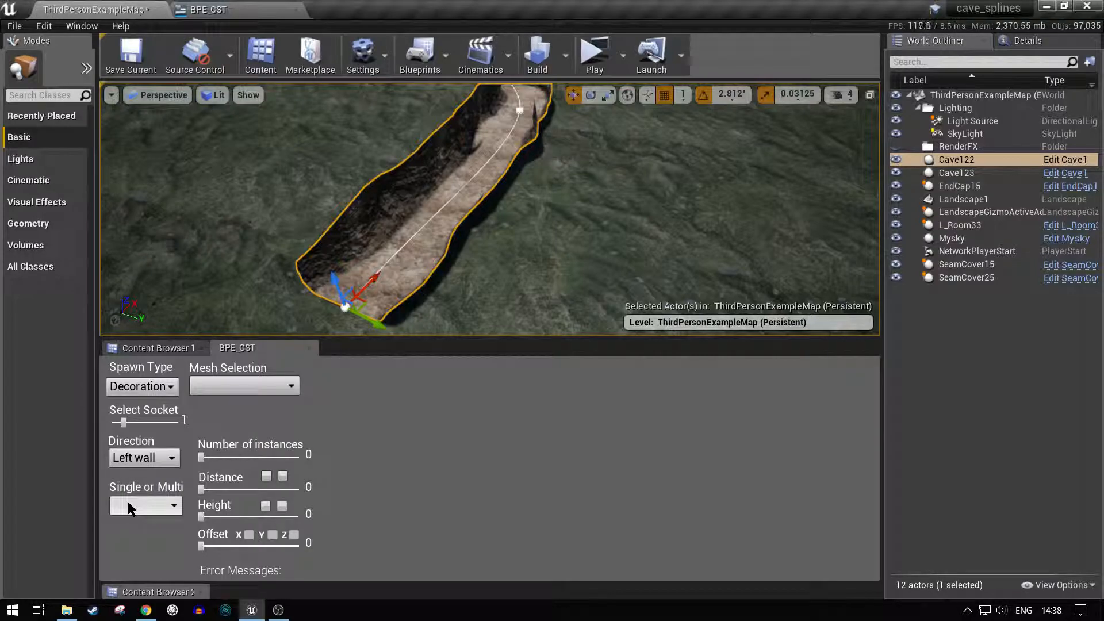
click(128, 503)
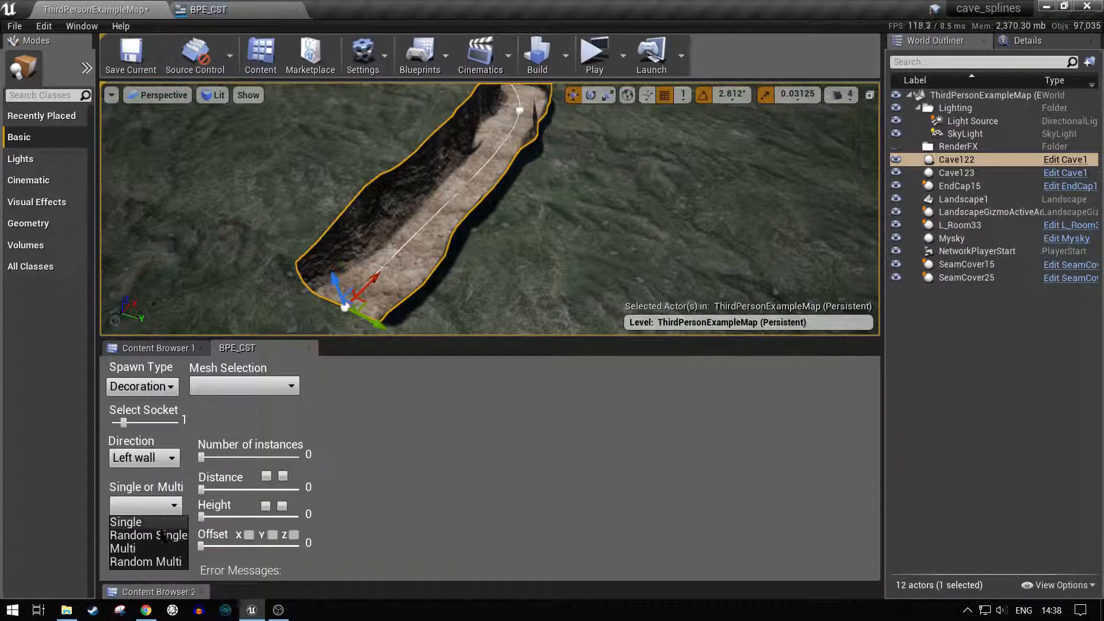
click(123, 549)
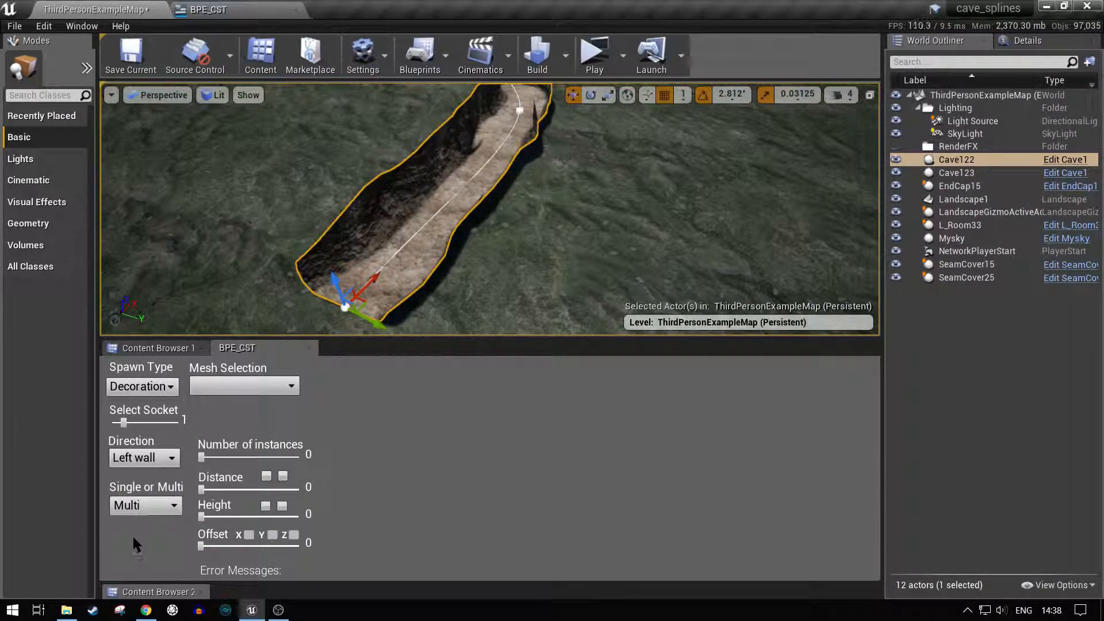
right_drag(449, 280, 504, 270)
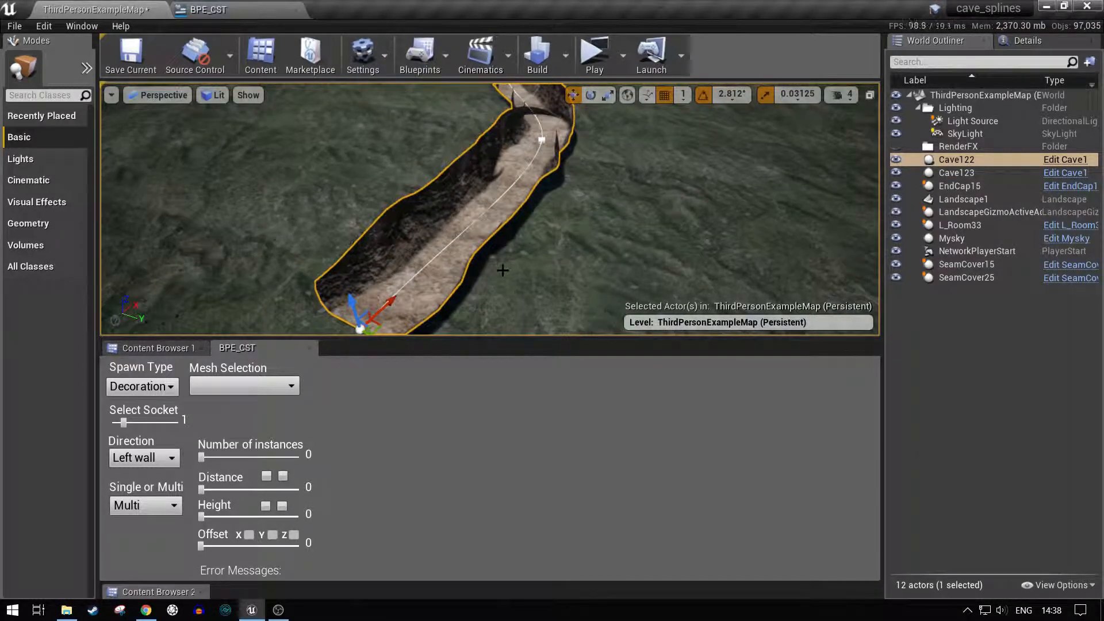
Spawn 10 Torch decorations along the passage's left wall at a height of 300.
click(249, 385)
click(248, 401)
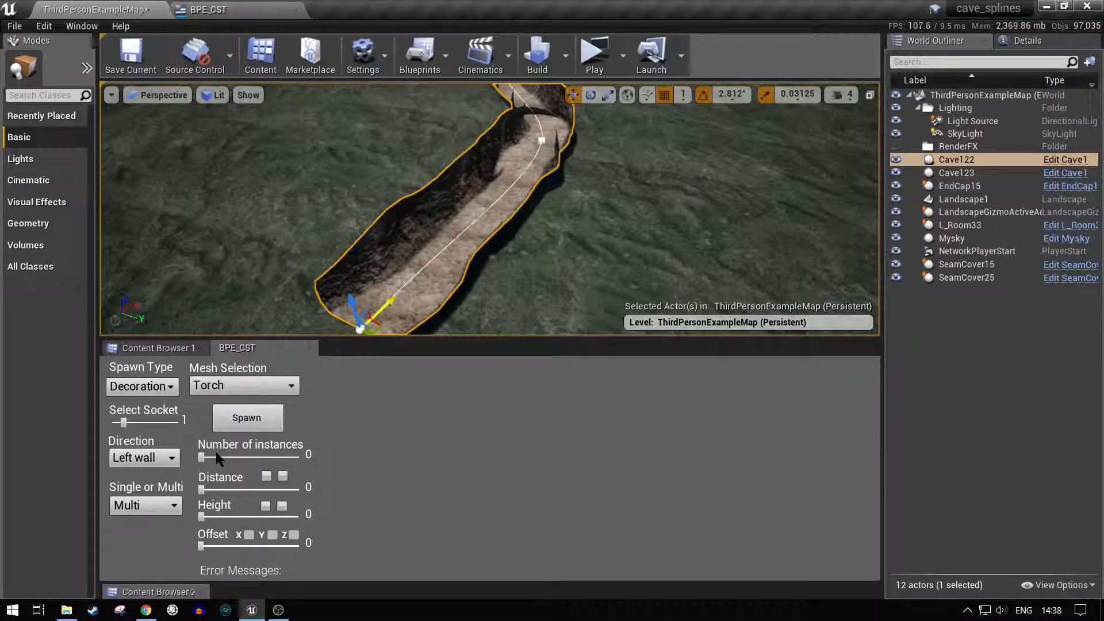
drag(262, 461, 207, 460)
drag(201, 515, 228, 514)
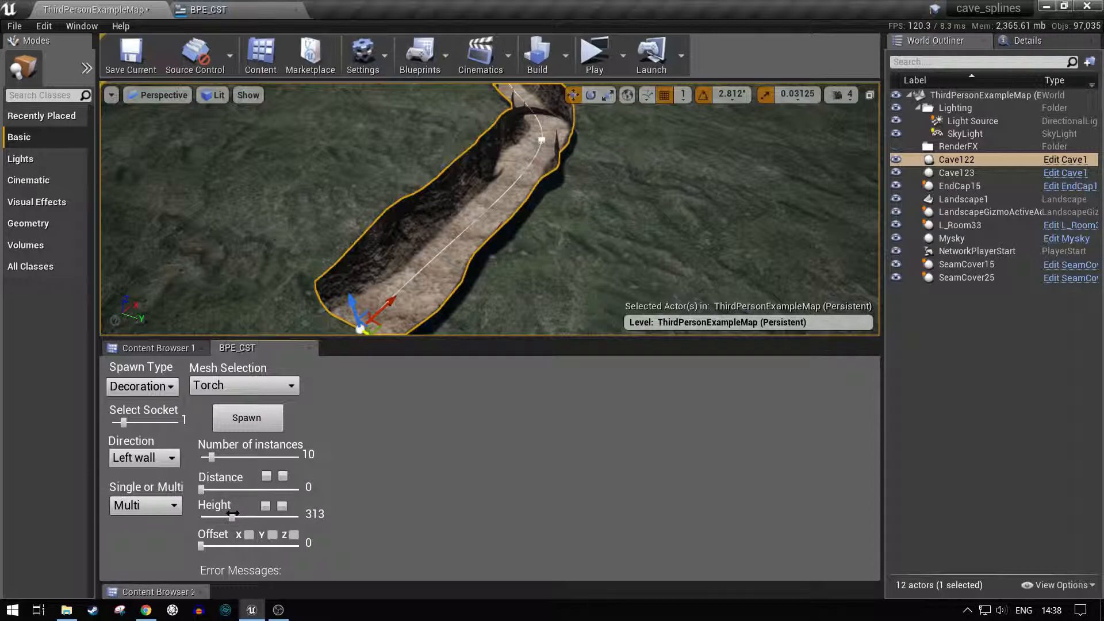
click(266, 506)
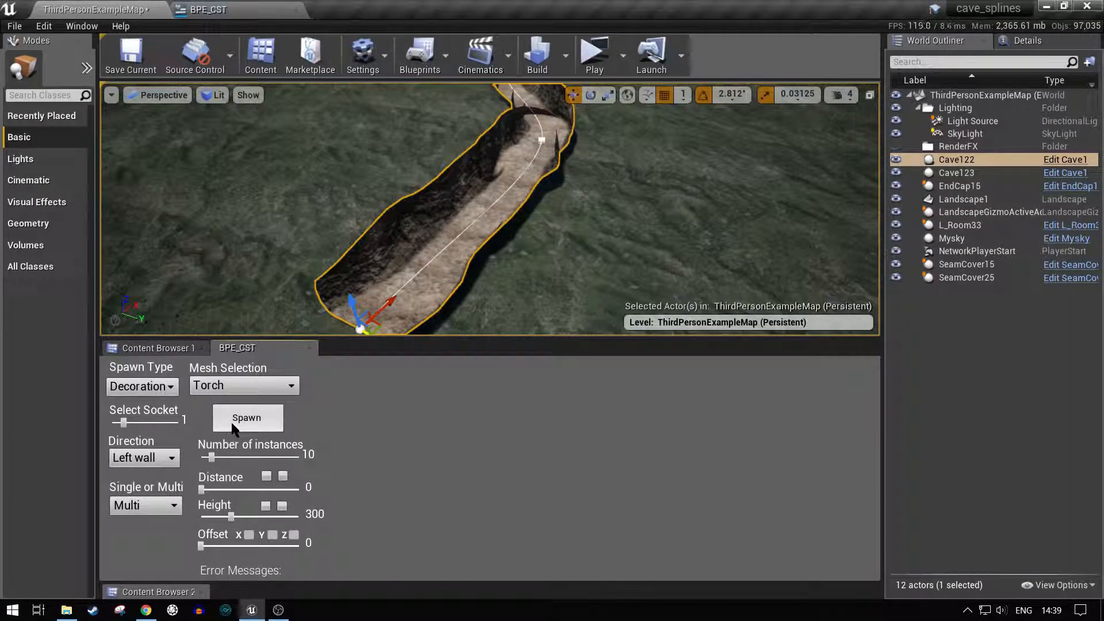
click(244, 413)
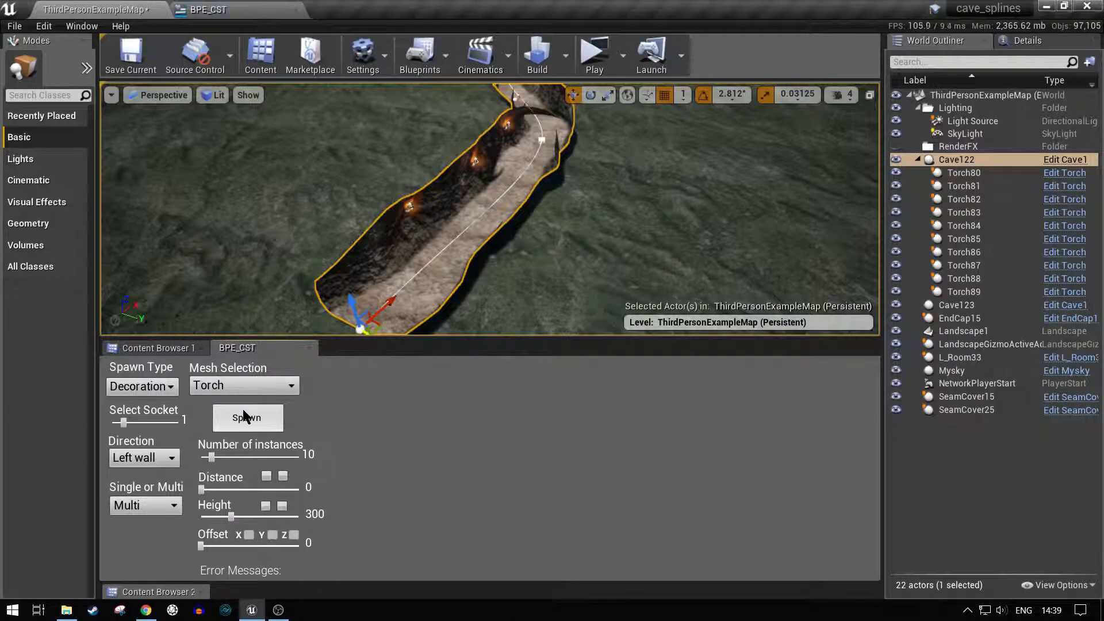
Spawn 10 torches along the passage's right wall at a height of 200.
right_drag(488, 218, 512, 208)
key(w)
key(f)
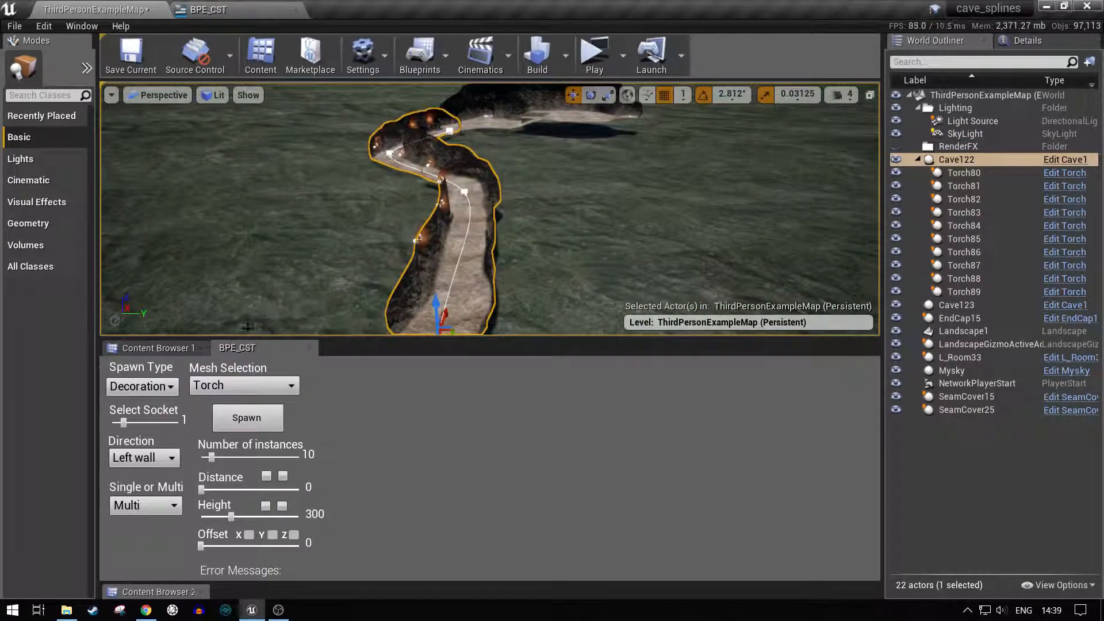
click(159, 457)
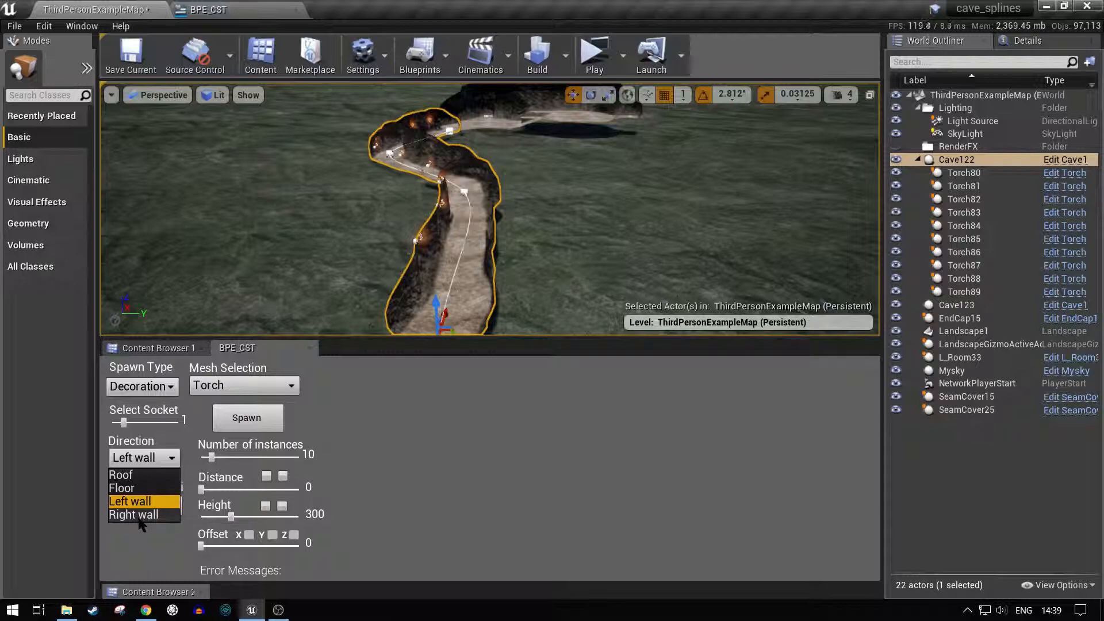
click(139, 500)
drag(230, 515, 219, 515)
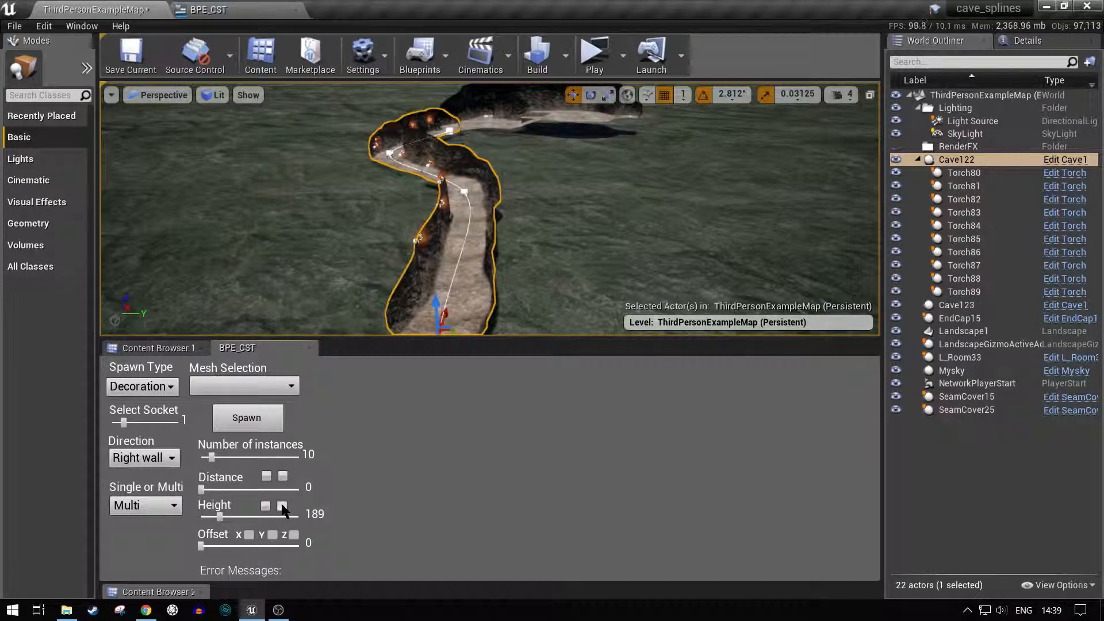
click(281, 505)
click(251, 418)
mouse_move(299, 270)
right_down()
mouse_move(300, 304)
mouse_move(356, 287)
mouse_move(431, 299)
mouse_move(328, 276)
mouse_move(330, 227)
mouse_move(324, 259)
mouse_move(305, 275)
right_up()
key(w)
key(s)
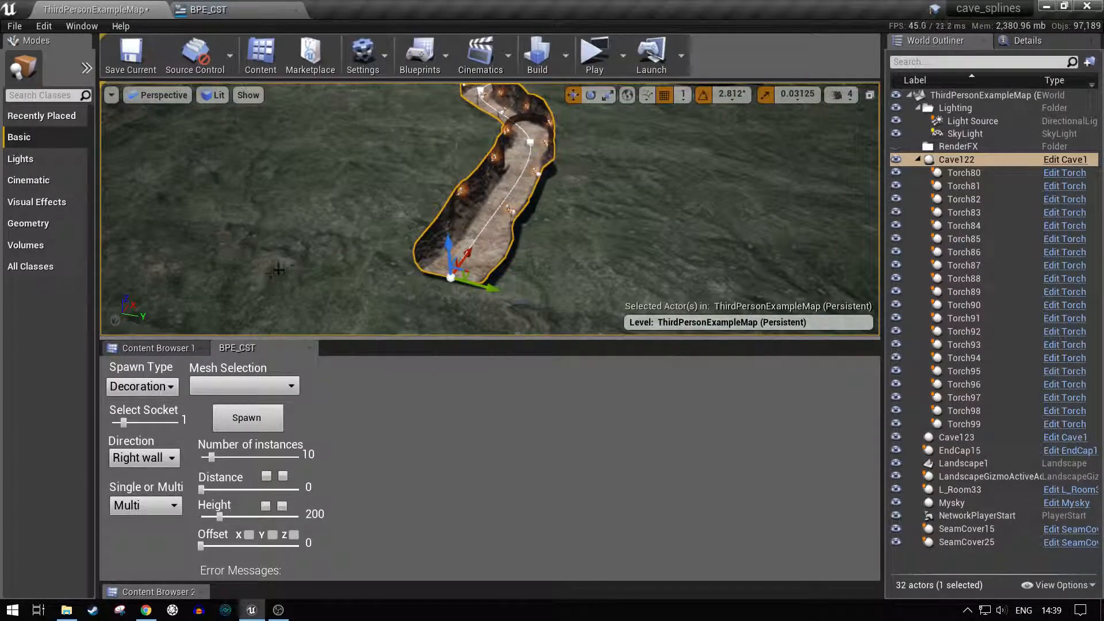
Set the decoration direction to Roof with Single placement, and reset the height and number of instances to 0.
click(152, 460)
click(127, 473)
click(144, 506)
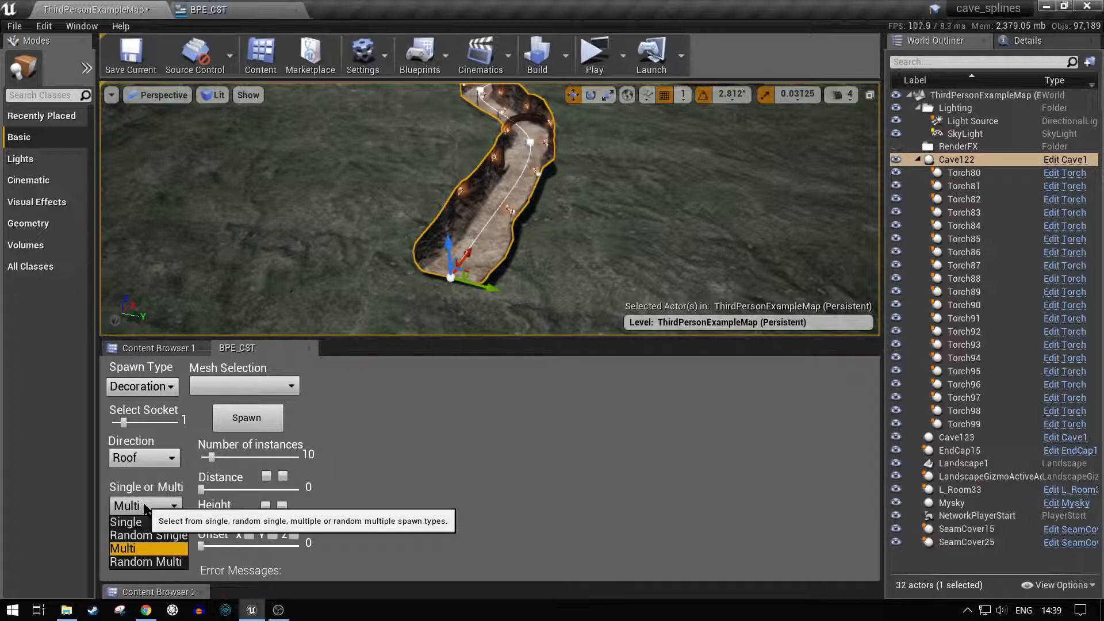
click(144, 521)
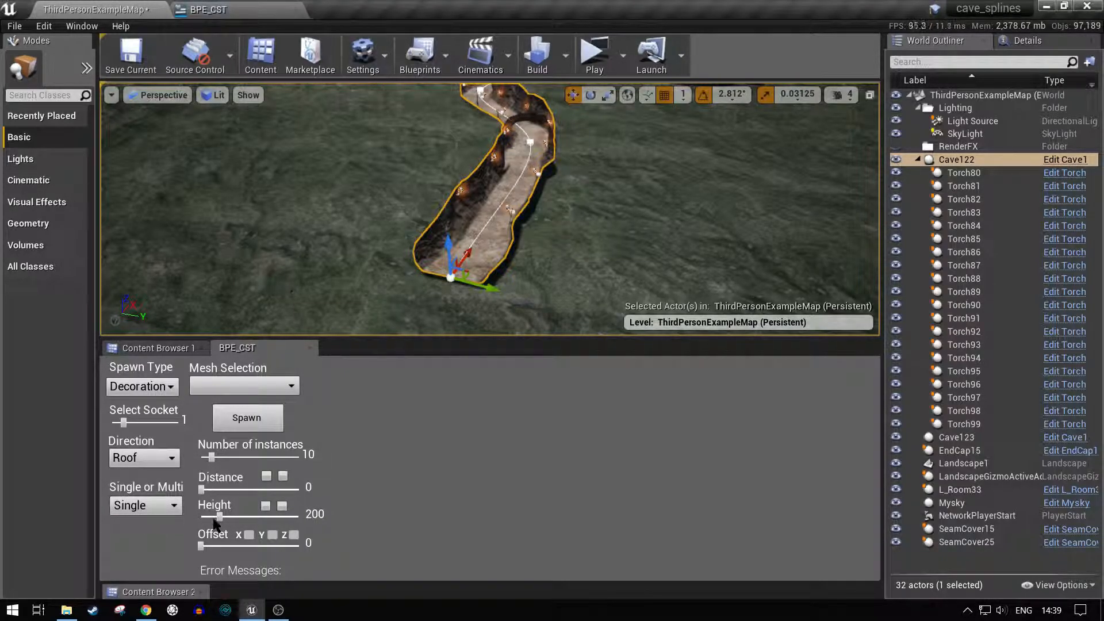
drag(219, 516, 179, 516)
drag(211, 457, 197, 487)
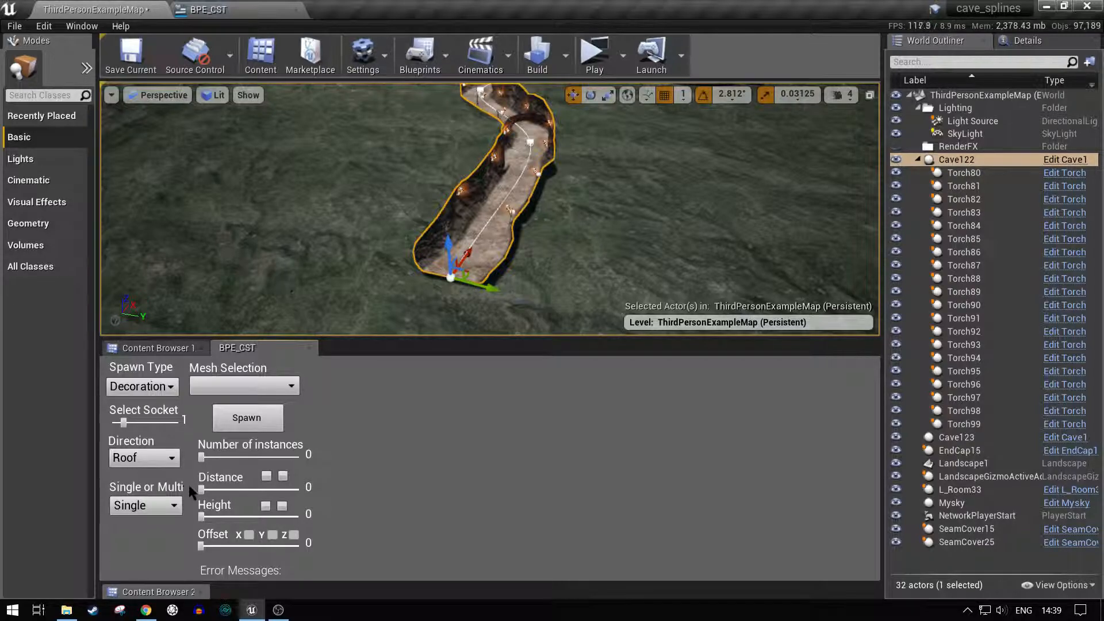
Spawn a single Stalactite 1 on the passage roof at a distance of 1,350.
right_drag(591, 285, 564, 276)
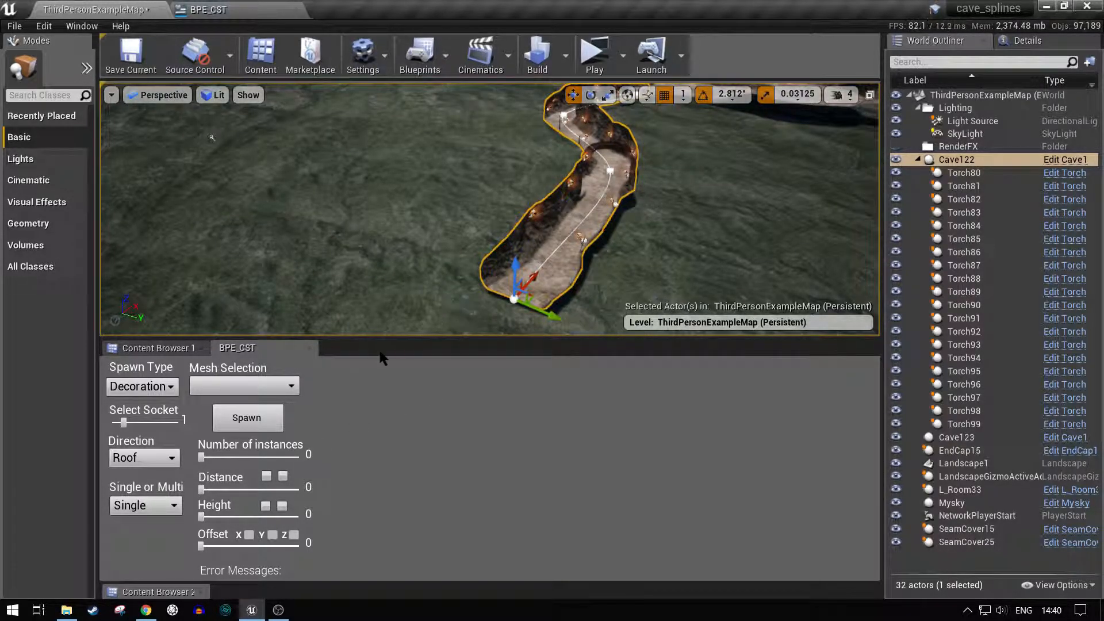
drag(201, 489, 214, 489)
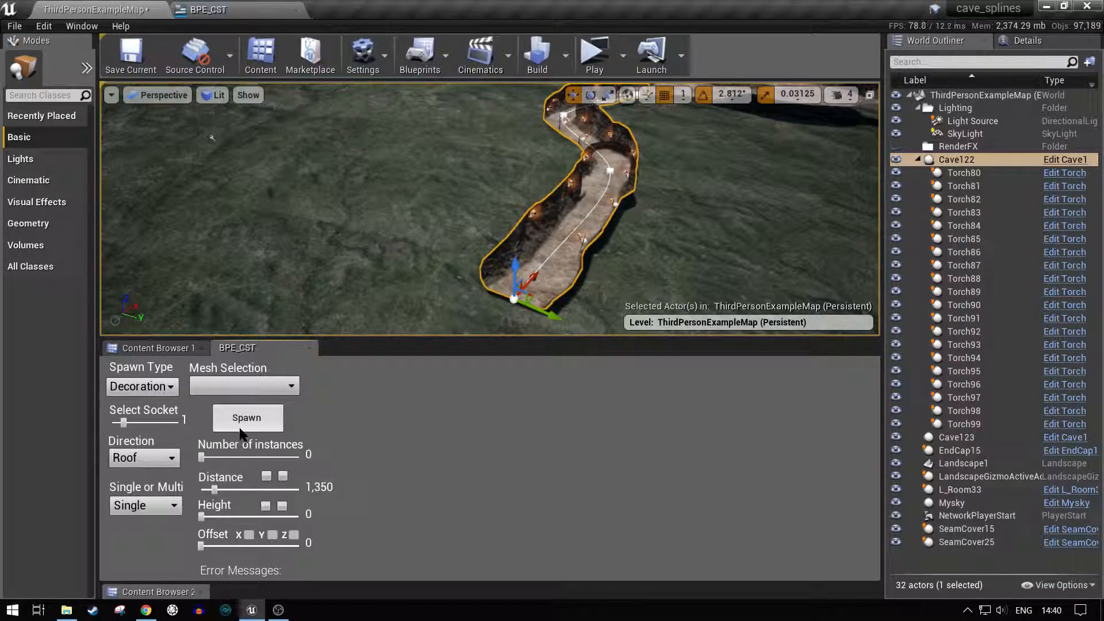
click(241, 386)
click(241, 403)
click(255, 415)
Examine the placement of the new stalactite and the torches along the passage.
mouse_move(318, 245)
right_down()
mouse_move(357, 253)
mouse_move(391, 238)
mouse_move(377, 273)
mouse_move(309, 227)
right_up()
key(w)
key(w)
key(s)
key(s)
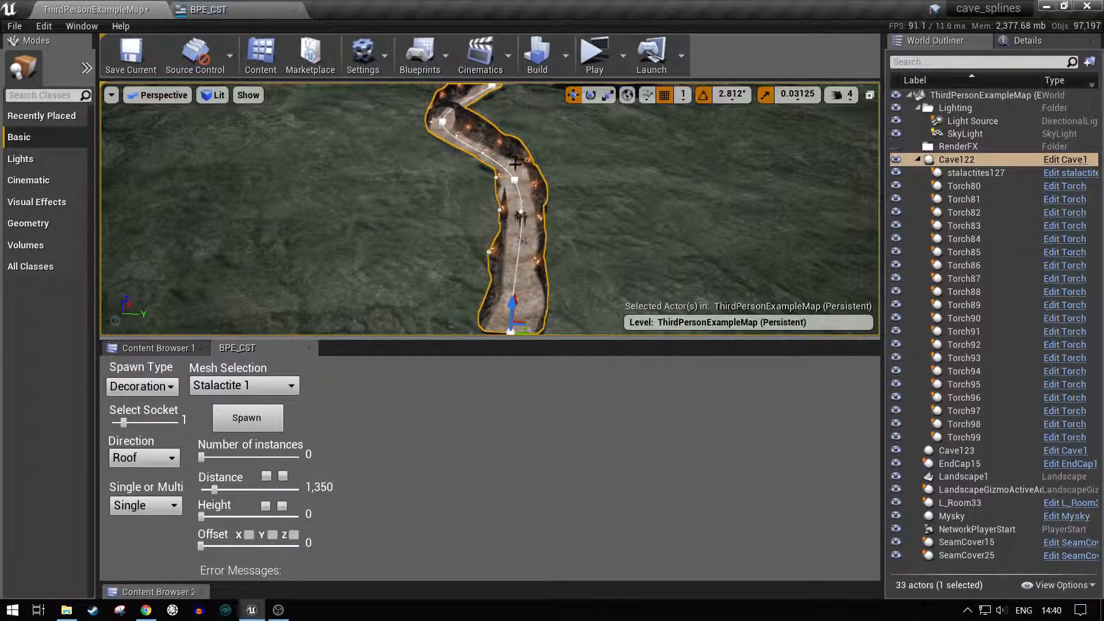
right_drag(556, 249, 488, 256)
key(d)
key(a)
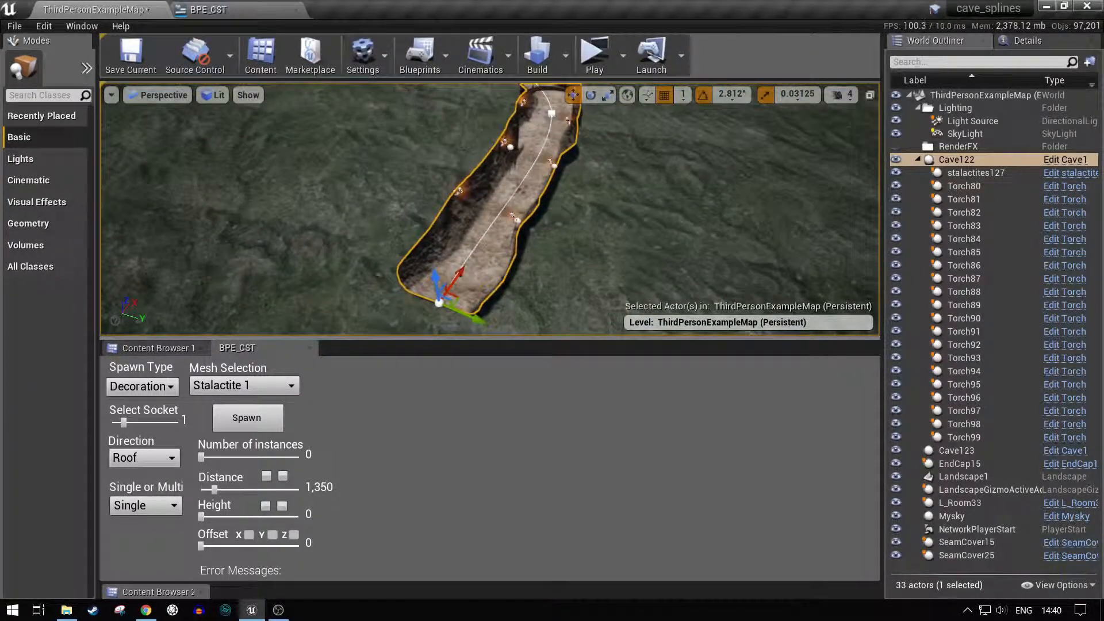
Switch the roof decoration to Random Multi with 15 instances and a distance of 0.
click(151, 505)
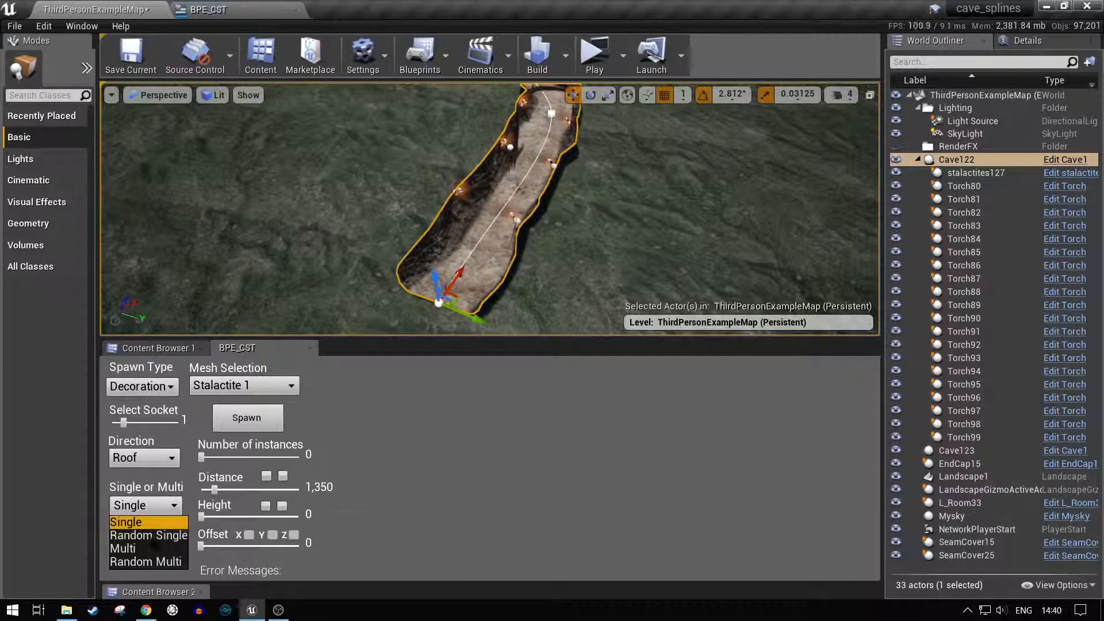
click(144, 562)
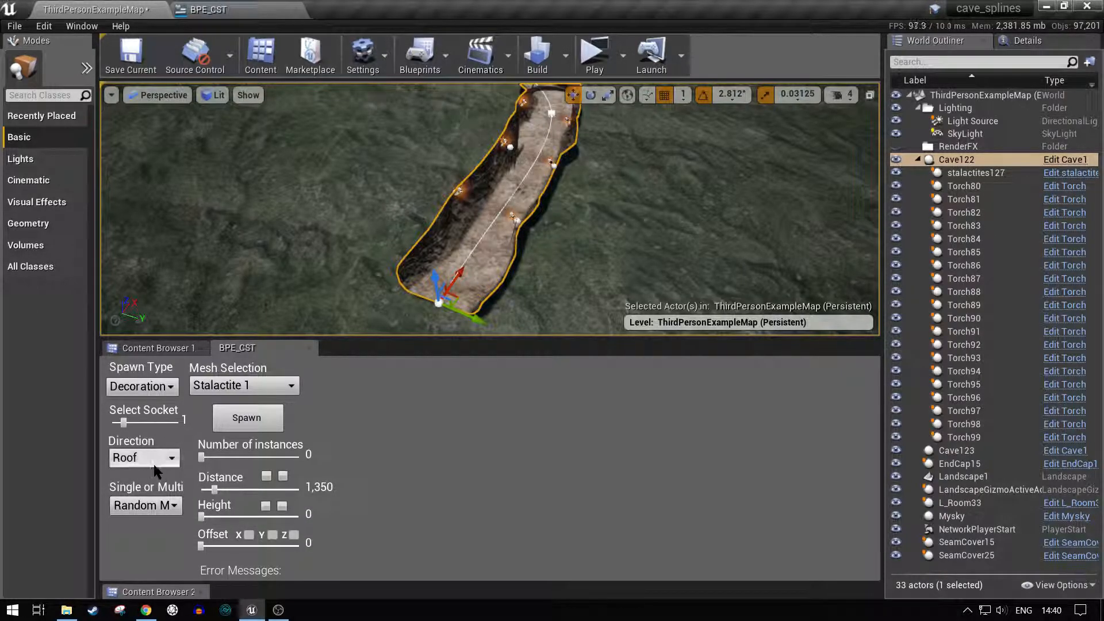
drag(201, 457, 217, 460)
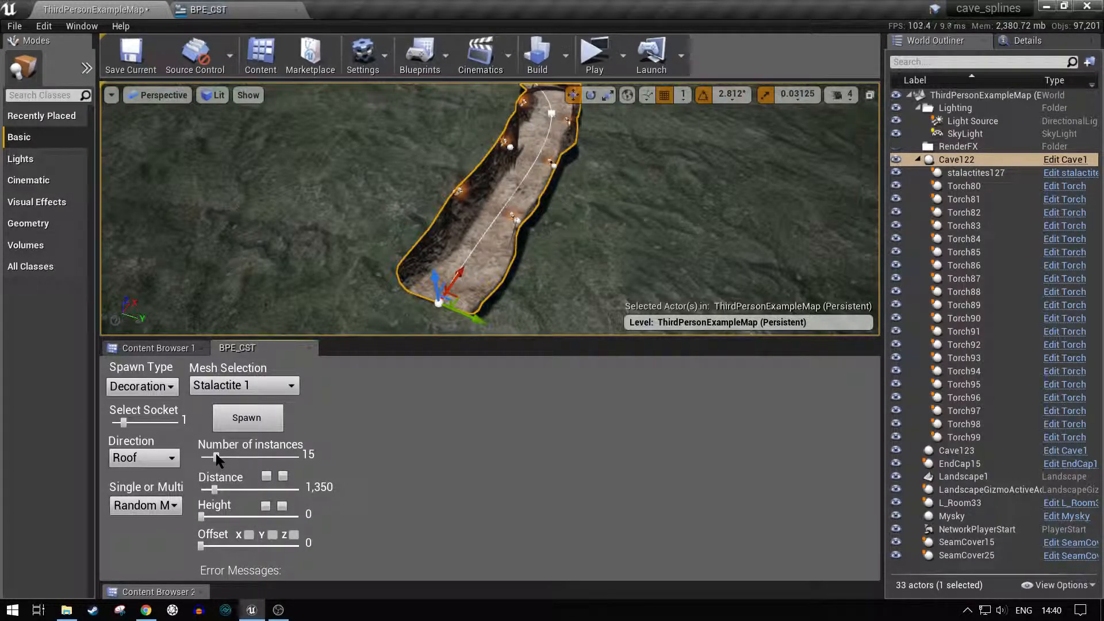
mouse_move(214, 489)
mouse_down()
mouse_move(264, 490)
mouse_move(196, 495)
mouse_up()
Enable the X and Y offset at about 150 and spawn the random stalactites along the passage roof.
click(252, 535)
click(272, 535)
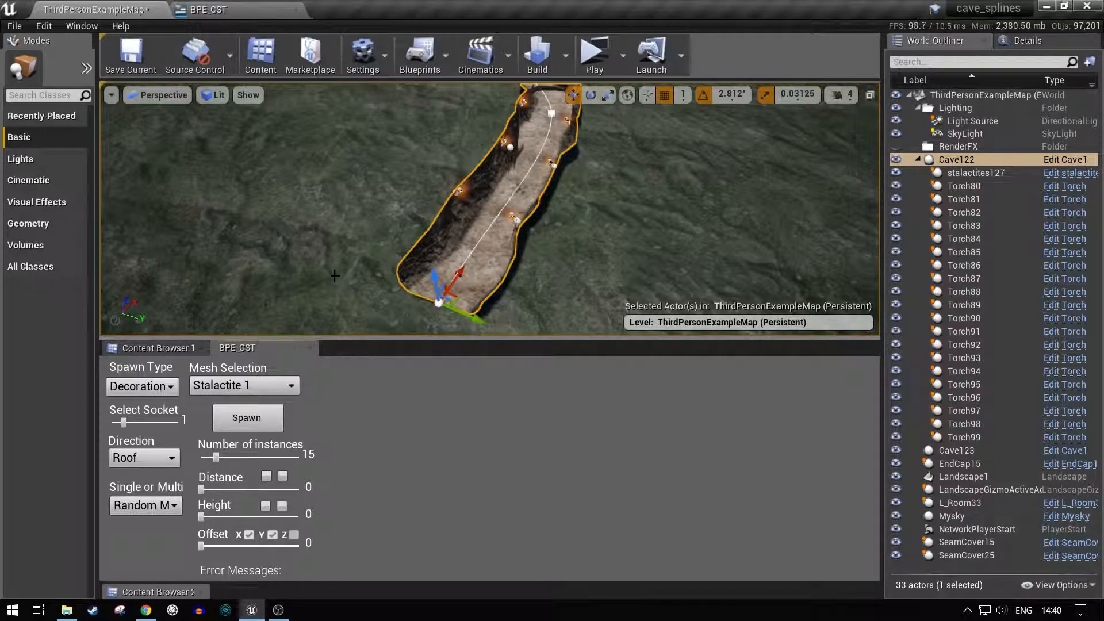
drag(201, 545, 230, 548)
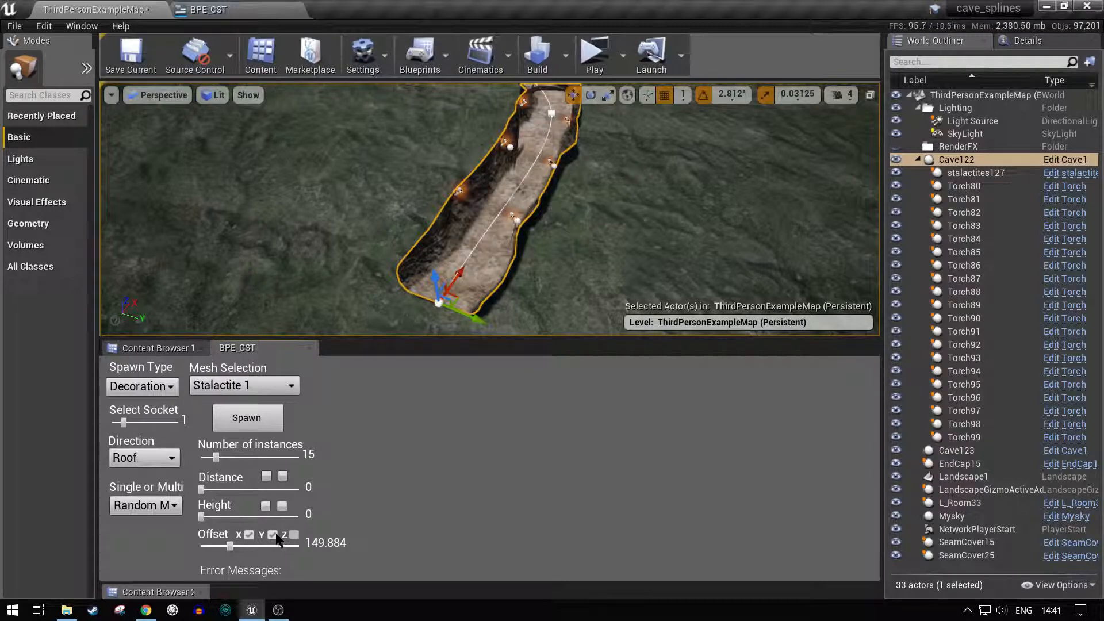
click(274, 534)
click(238, 386)
click(238, 385)
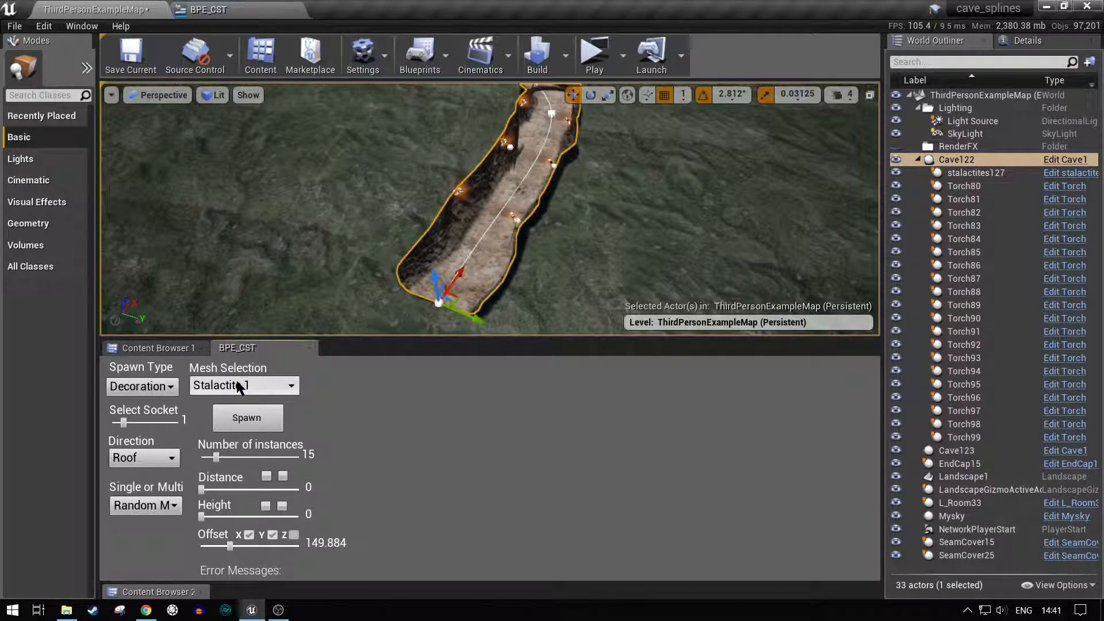
click(247, 418)
Set the decoration direction to Floor, keep Random Multi placement, and reduce the number of instances to 5.
right_drag(490, 209, 297, 280)
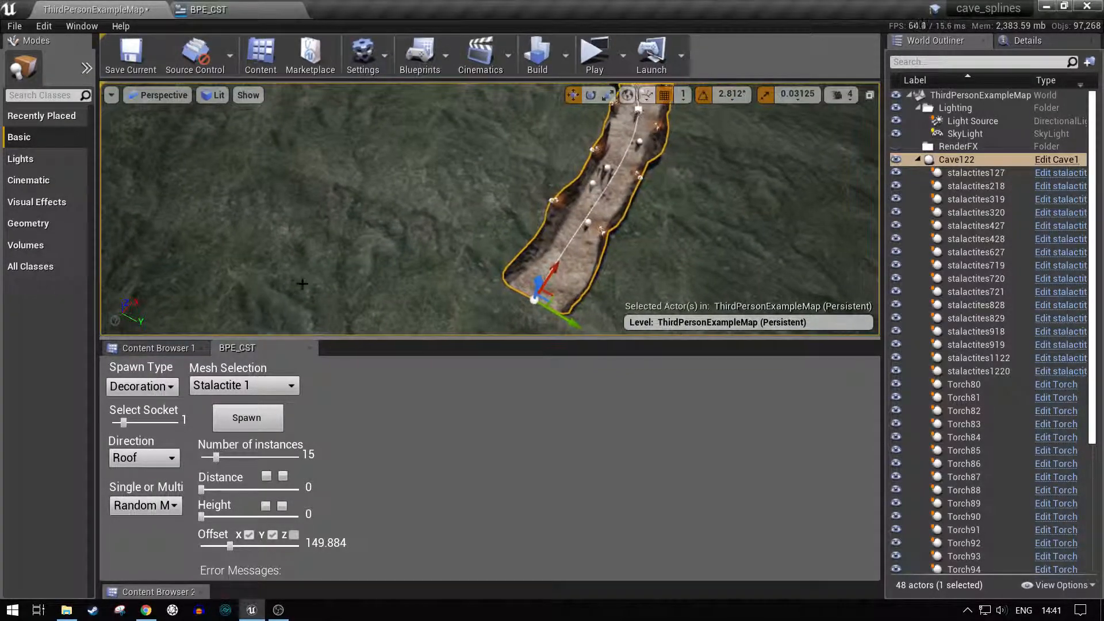
click(119, 458)
click(120, 487)
click(134, 504)
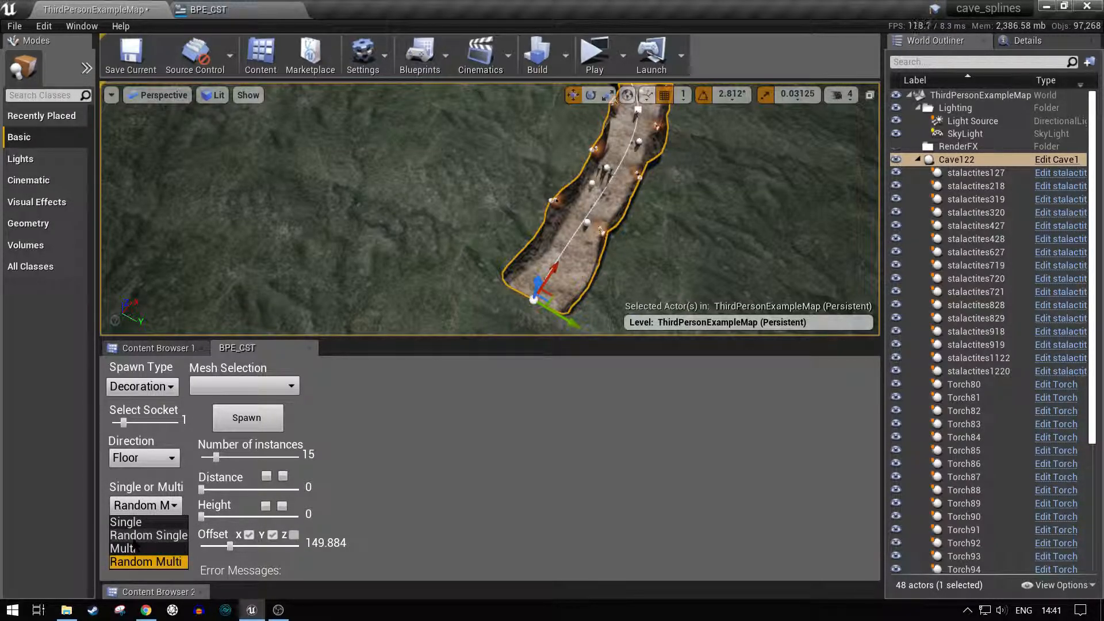
click(139, 561)
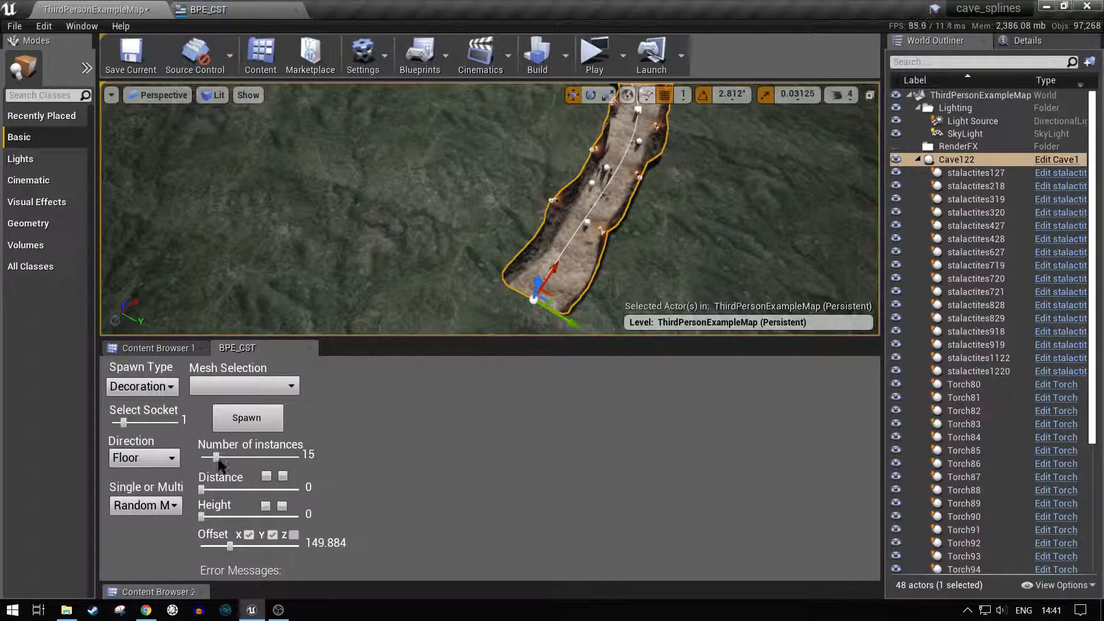
drag(216, 456, 207, 456)
Limit the offset to Y at about 167 and spawn the random floor decorations in the passage.
click(249, 534)
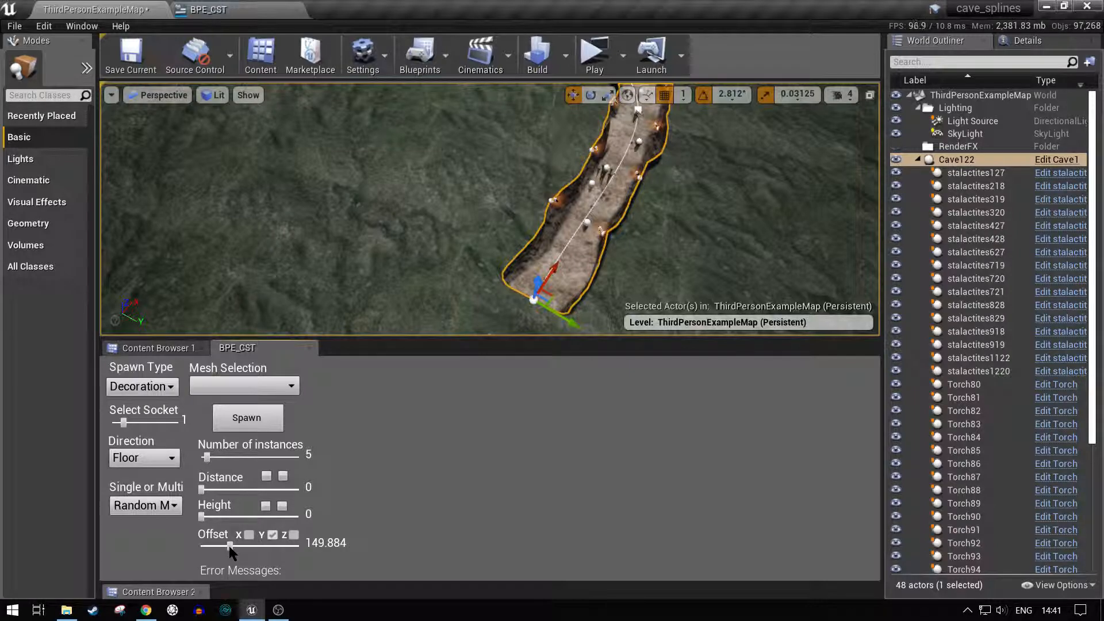
drag(229, 546, 234, 546)
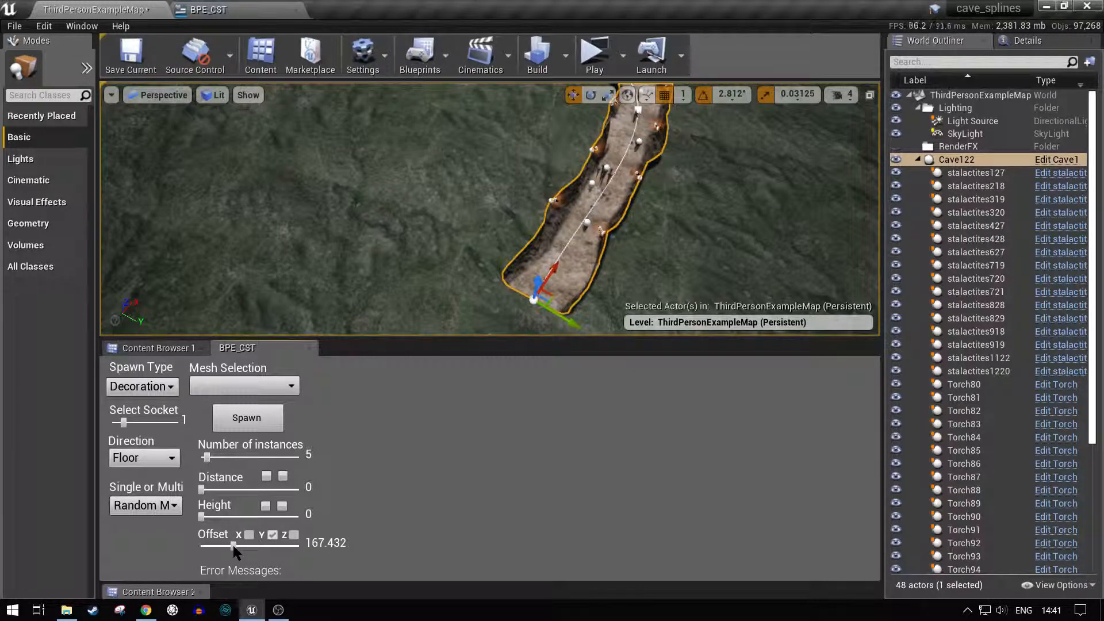
click(246, 419)
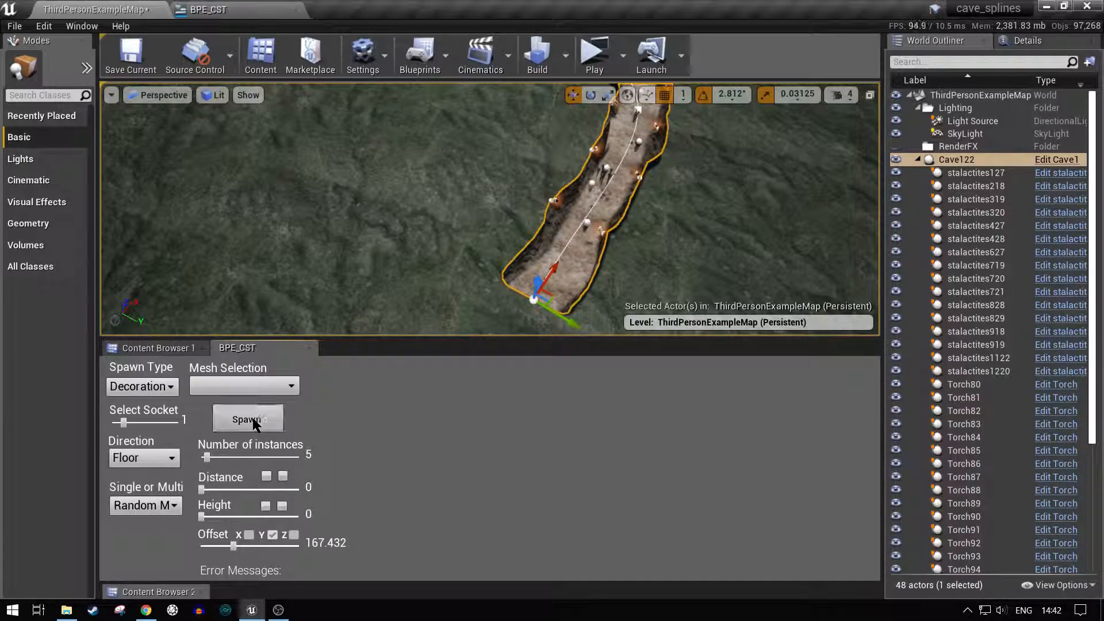
Move the decorated cave passage back and forth along its Y axis, leaving it near the end of the large cave chamber.
right_drag(489, 209, 329, 257)
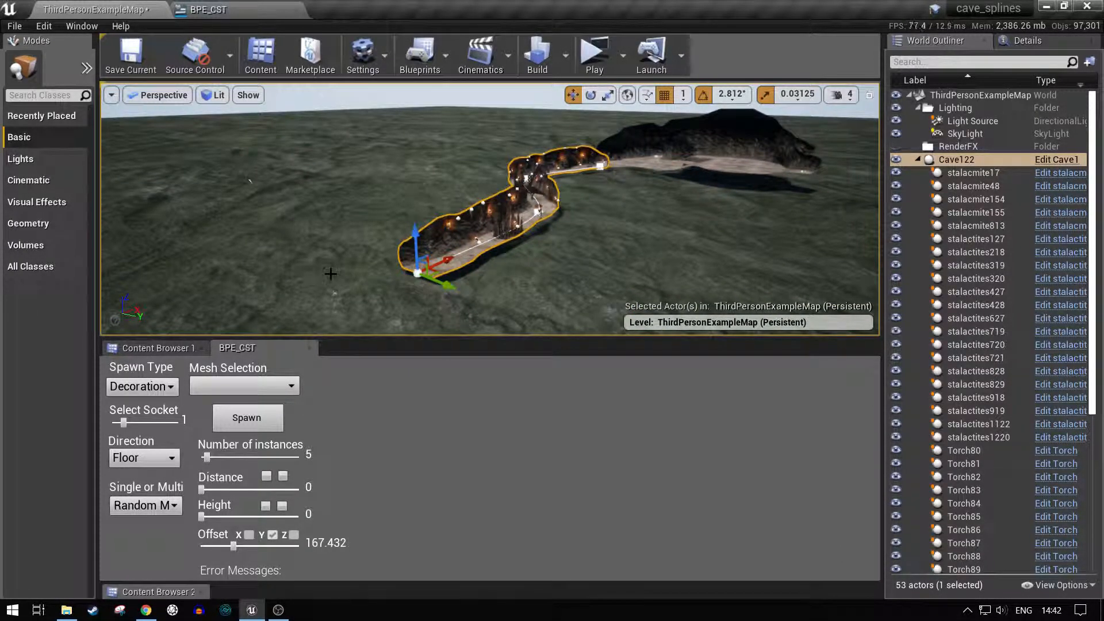
click(495, 275)
click(469, 257)
drag(454, 284, 476, 296)
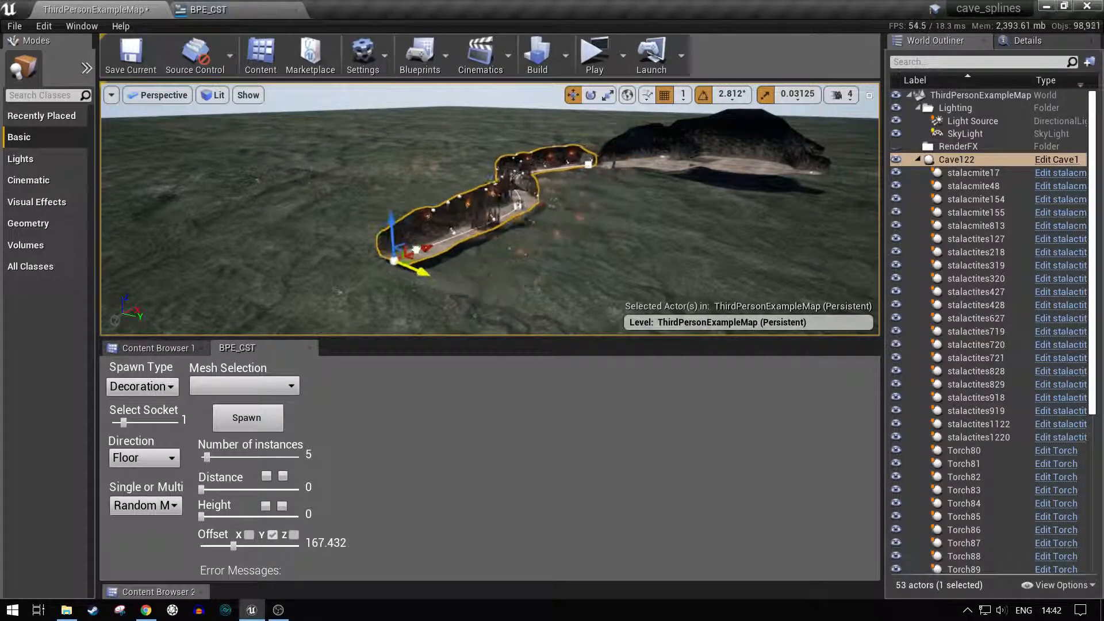
drag(410, 239, 343, 184)
drag(493, 284, 437, 246)
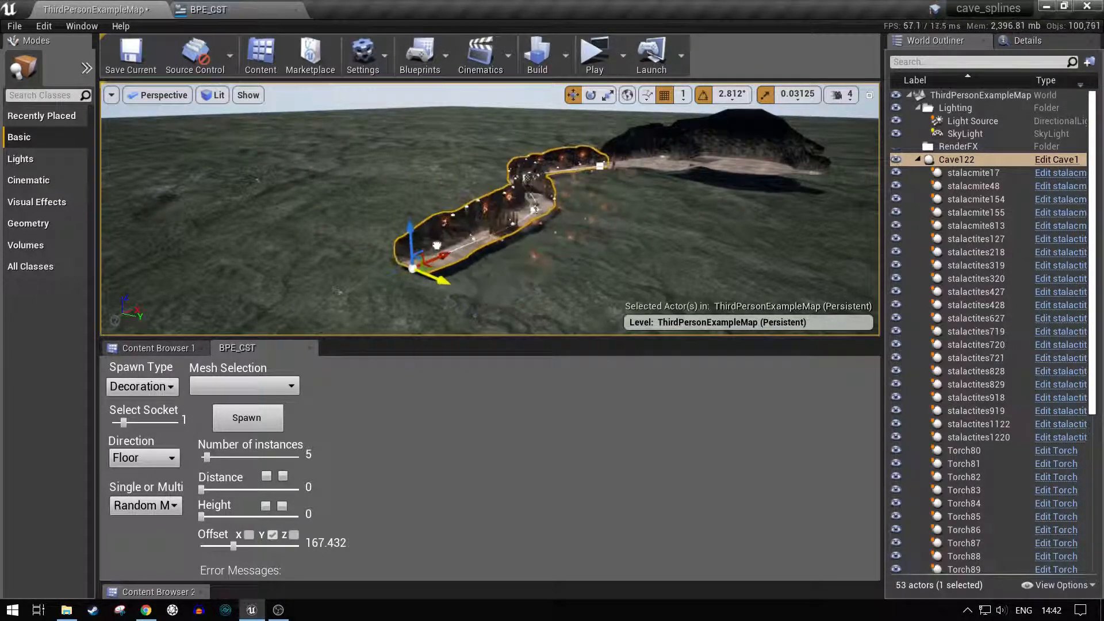
Play the level in a standalone preview and run the character through the passage to inspect the torches, stalactites and floor decorations.
key(a)
right_drag(489, 253, 644, 282)
key(w)
right_drag(515, 282, 515, 271)
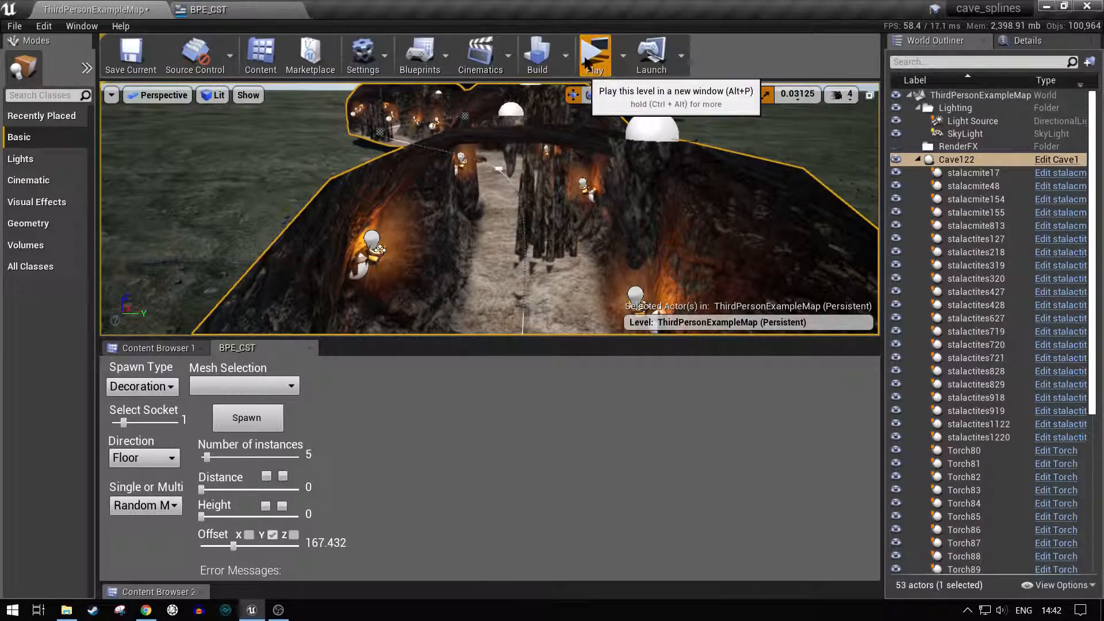
click(592, 56)
key(w)
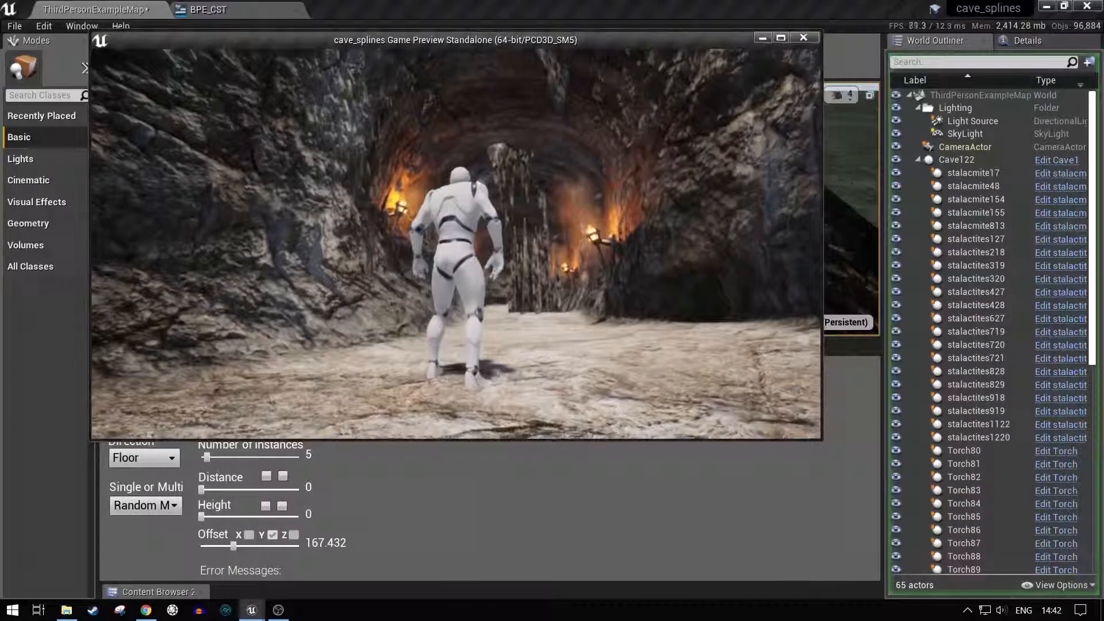
key(w)
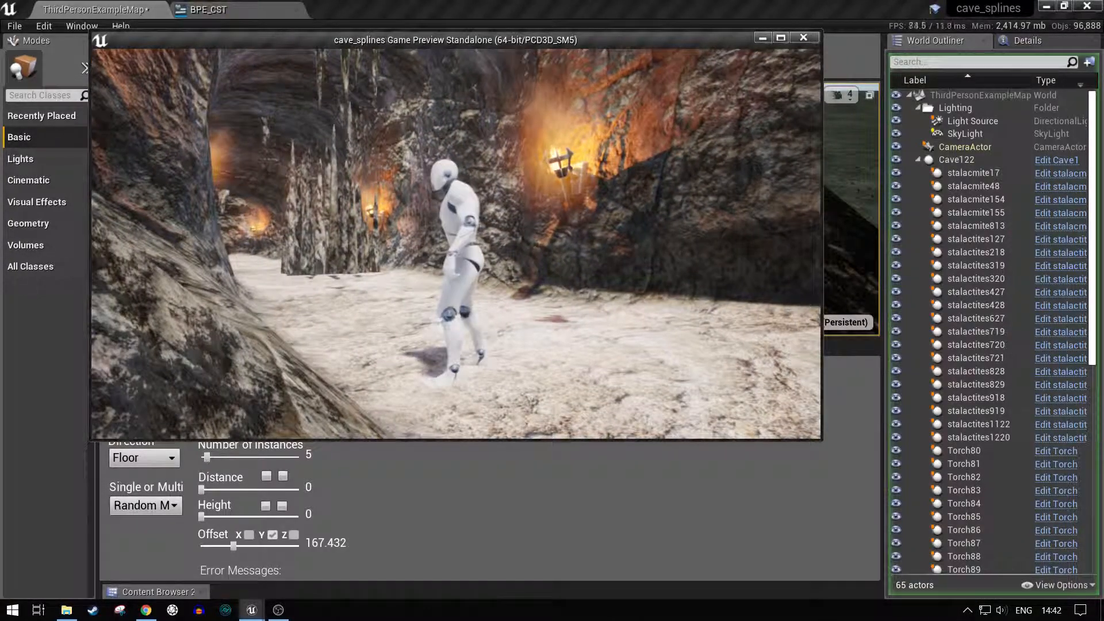
key(w)
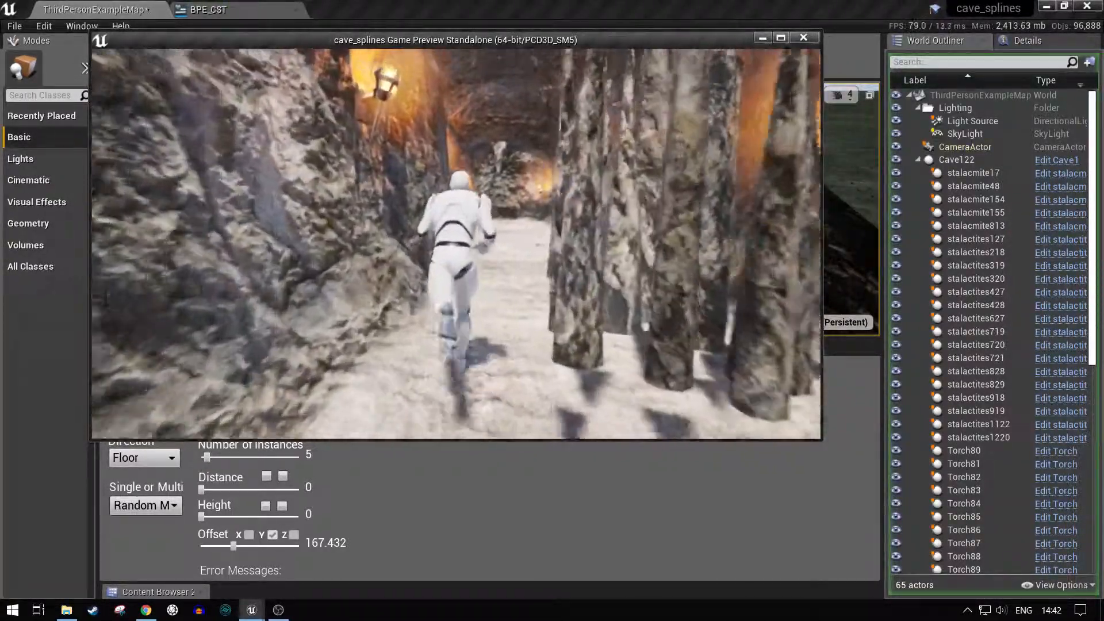
key(w)
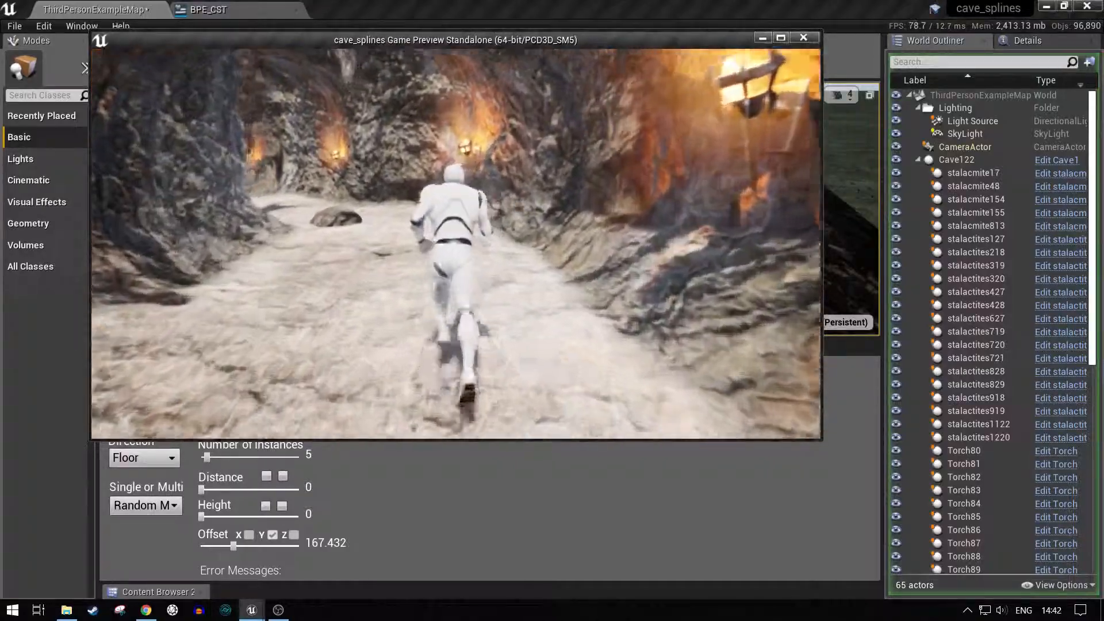
key(w)
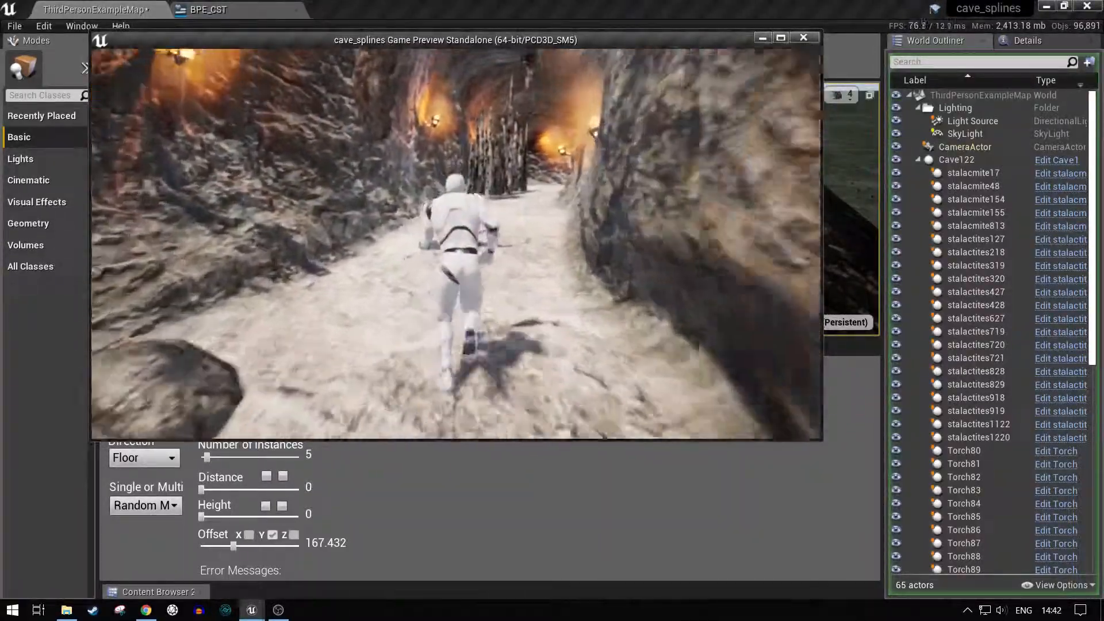
key(w)
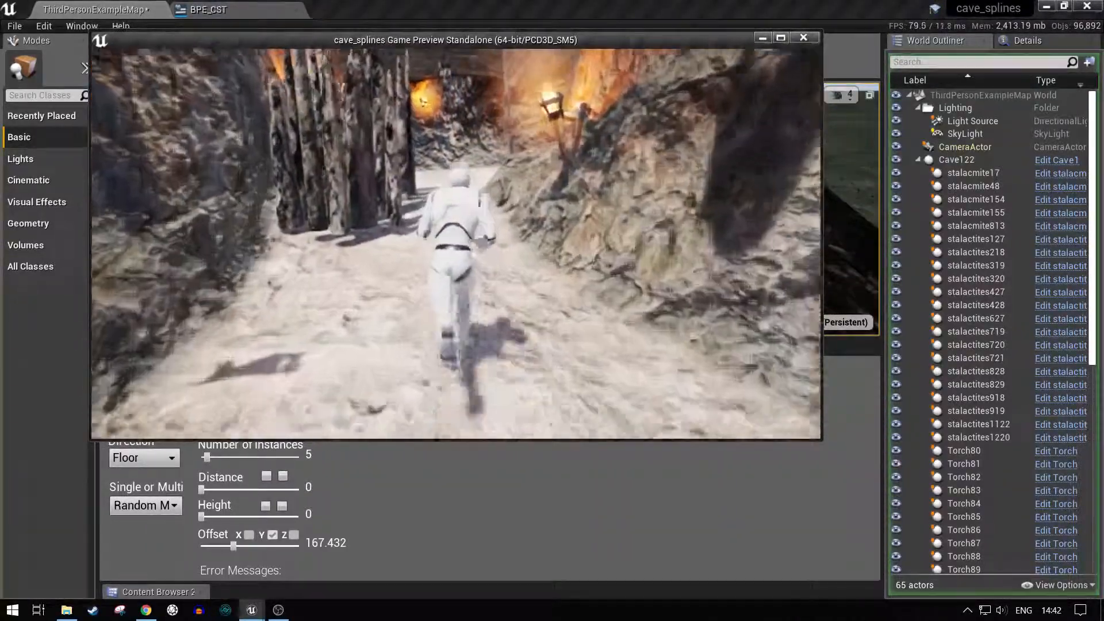
key(w)
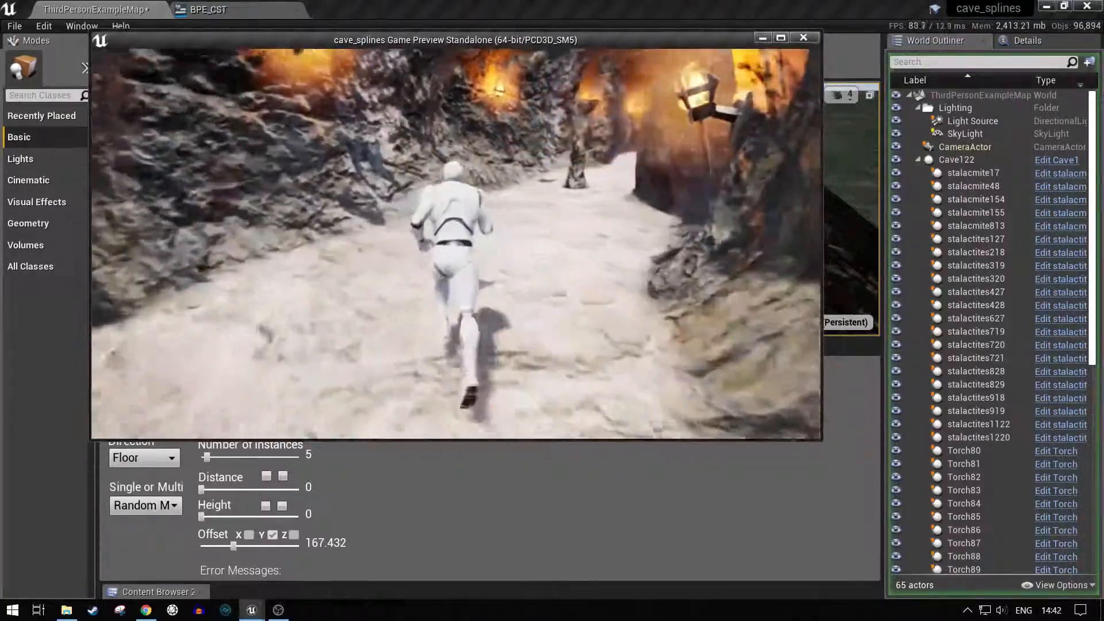
key(w)
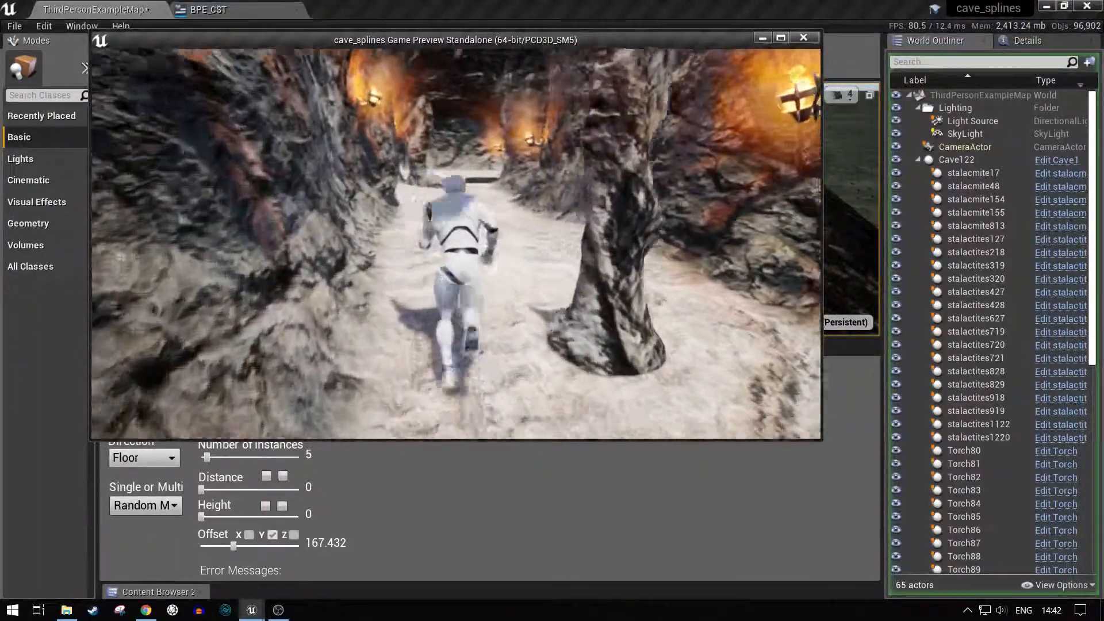
key(w)
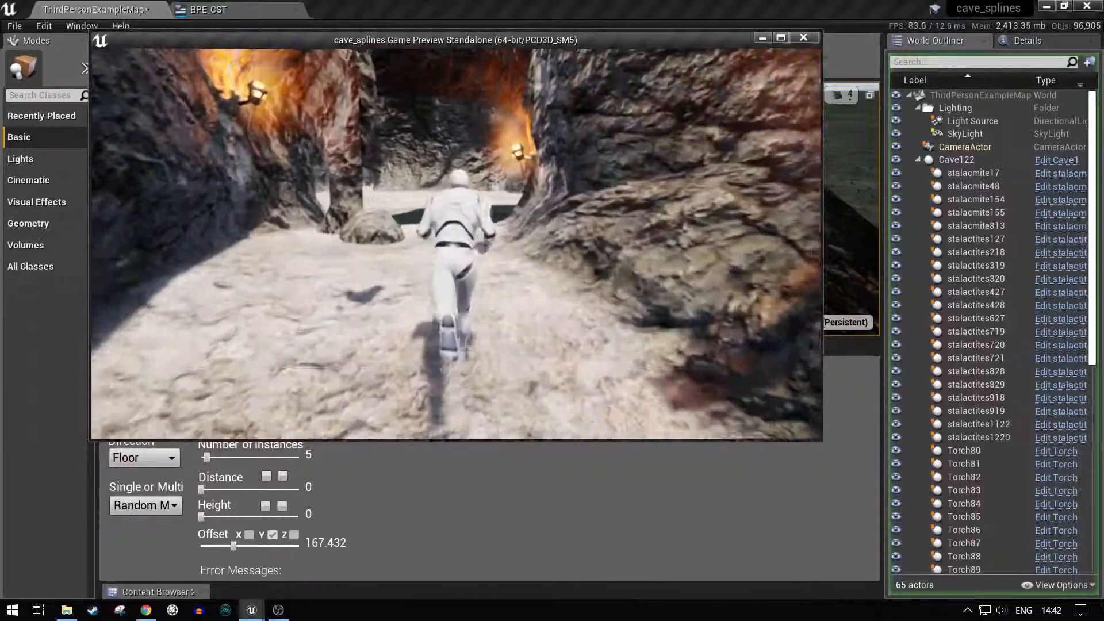
Run the character into the large cave chamber and examine its opening toward the decorated passage and its interior.
key(w)
key(w)
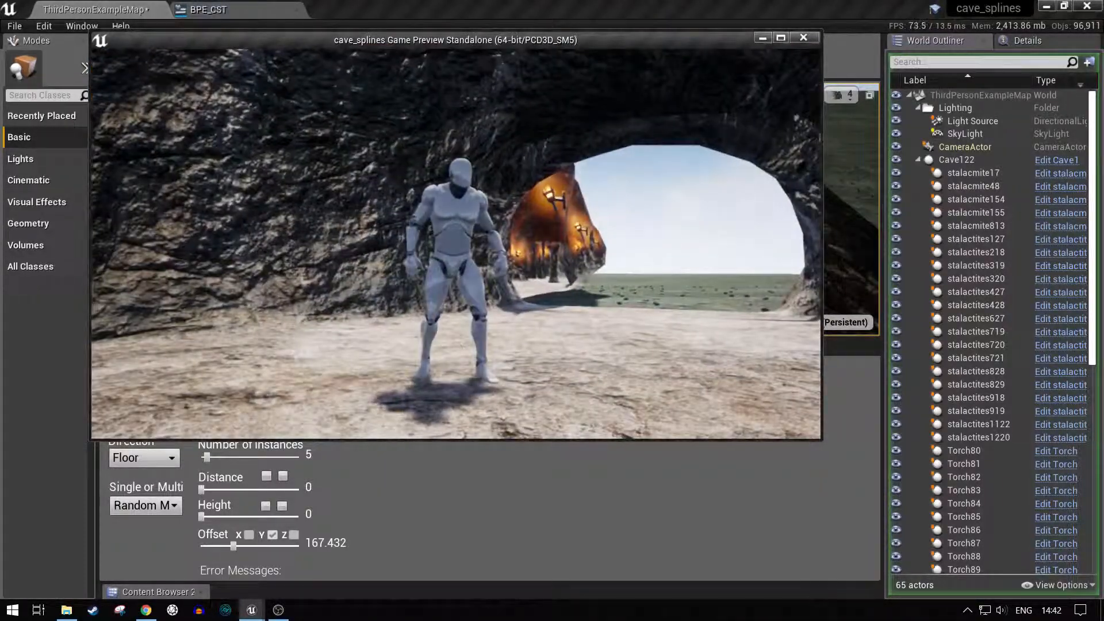
key(w)
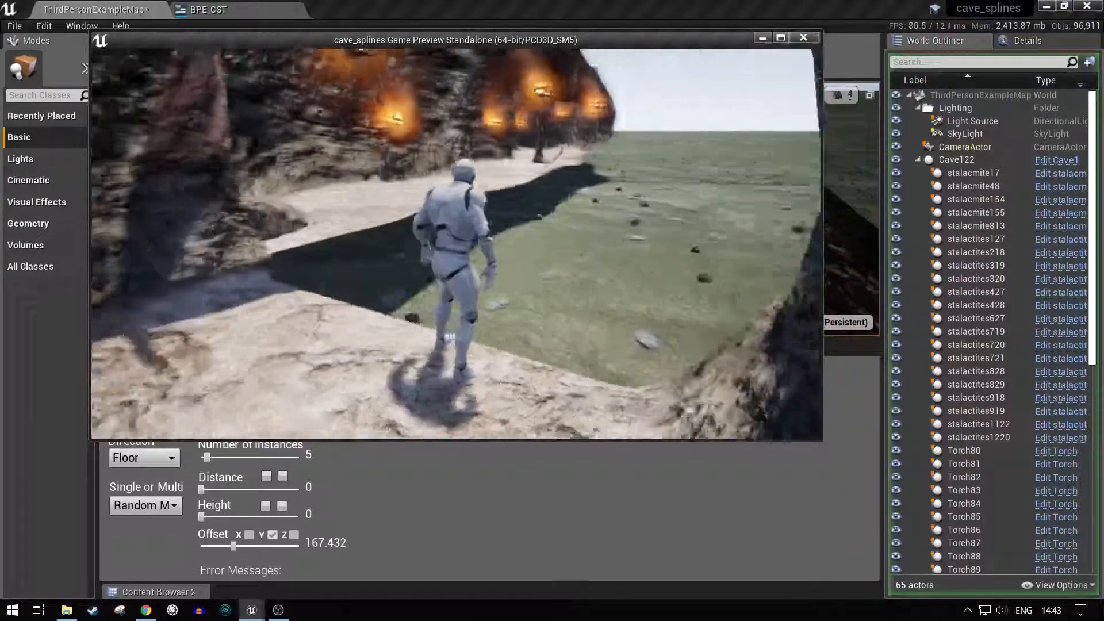
key(w)
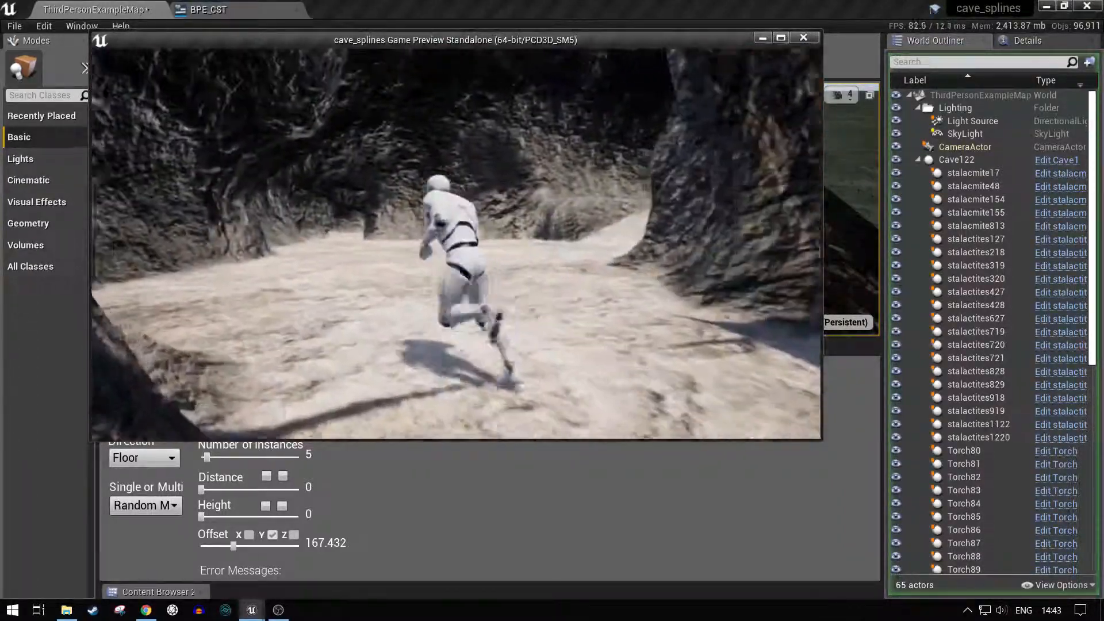